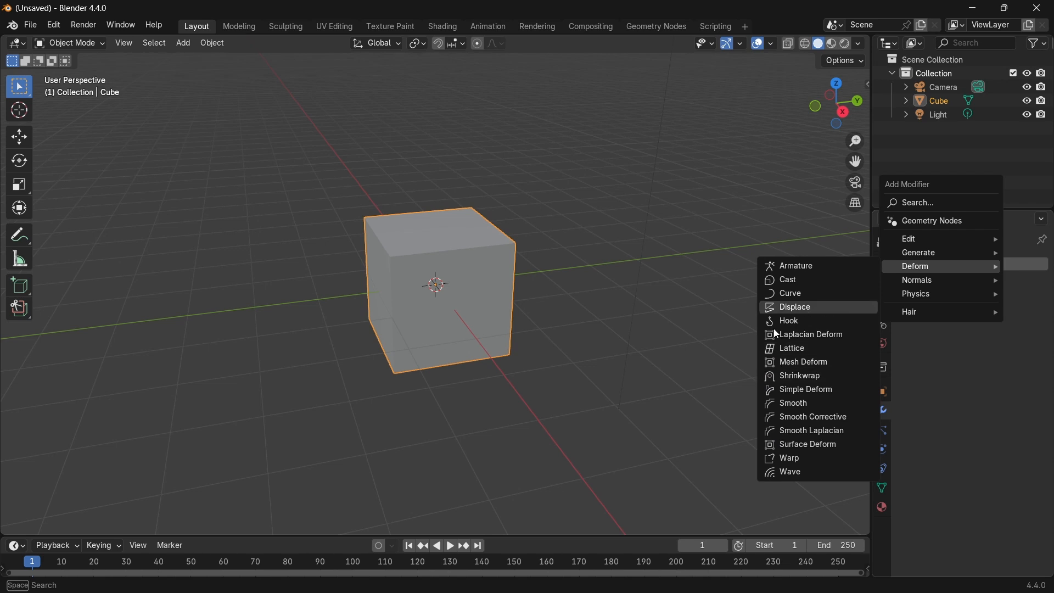
Step: Subdivide the whole cube mesh with 100 cuts and return to Object Mode
key("Tab")
right_click(529, 273)
left_click(528, 274)
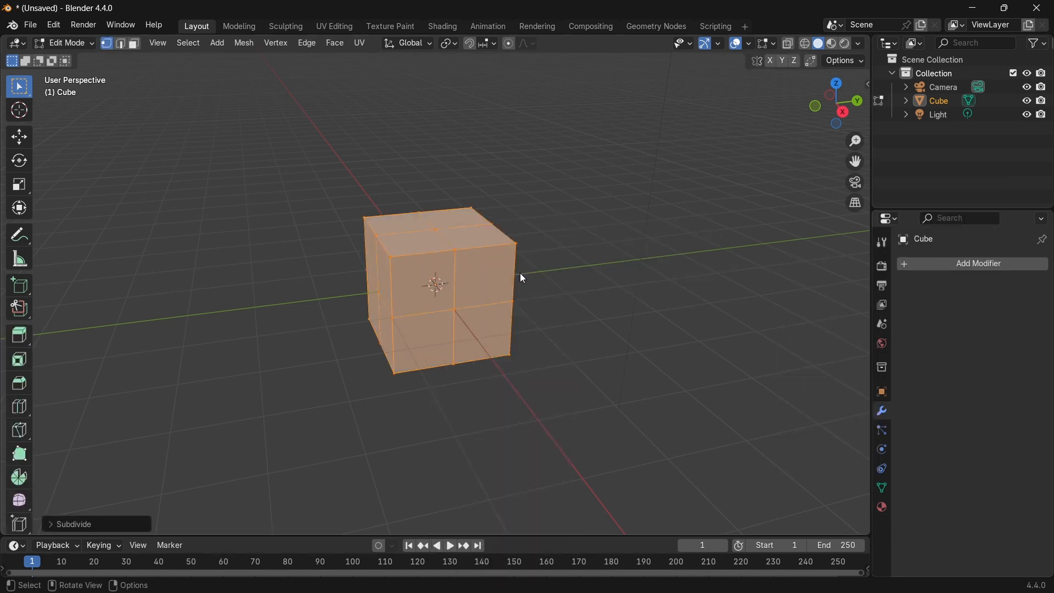
left_click(105, 527)
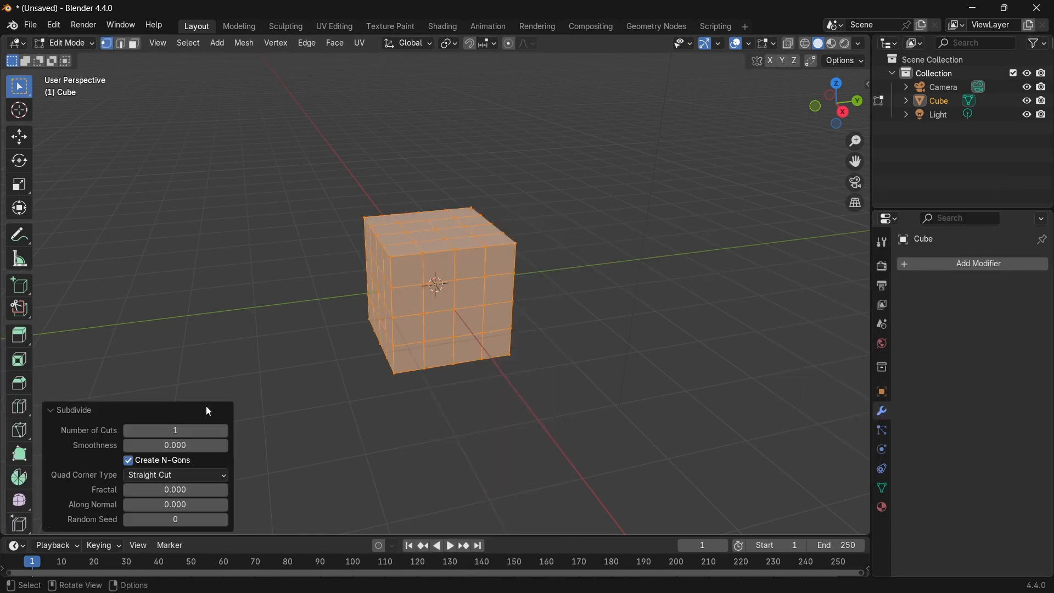
left_click(179, 427)
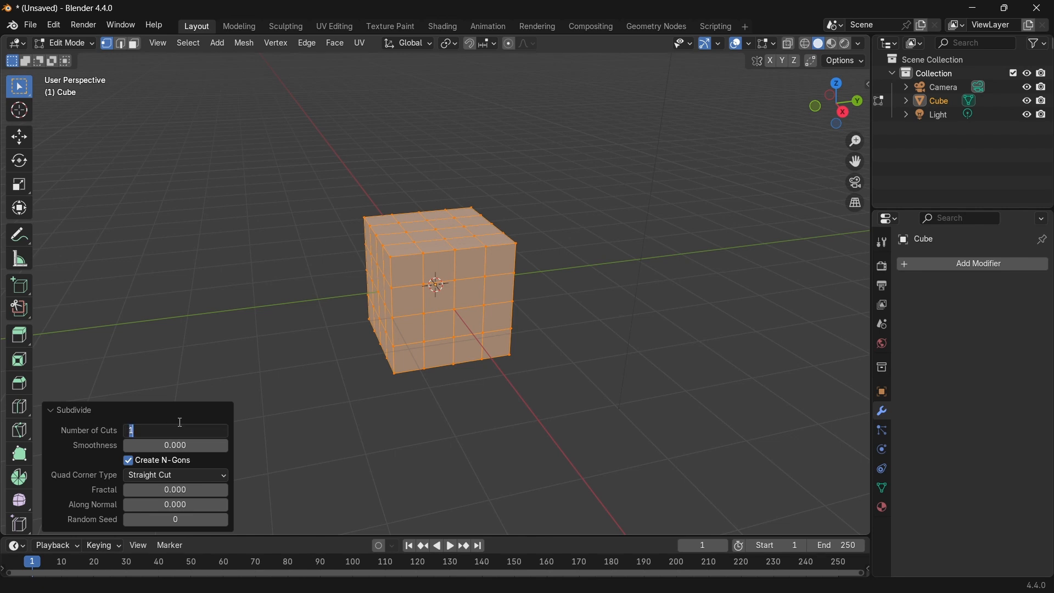
type("100")
key("Return")
left_click(96, 416)
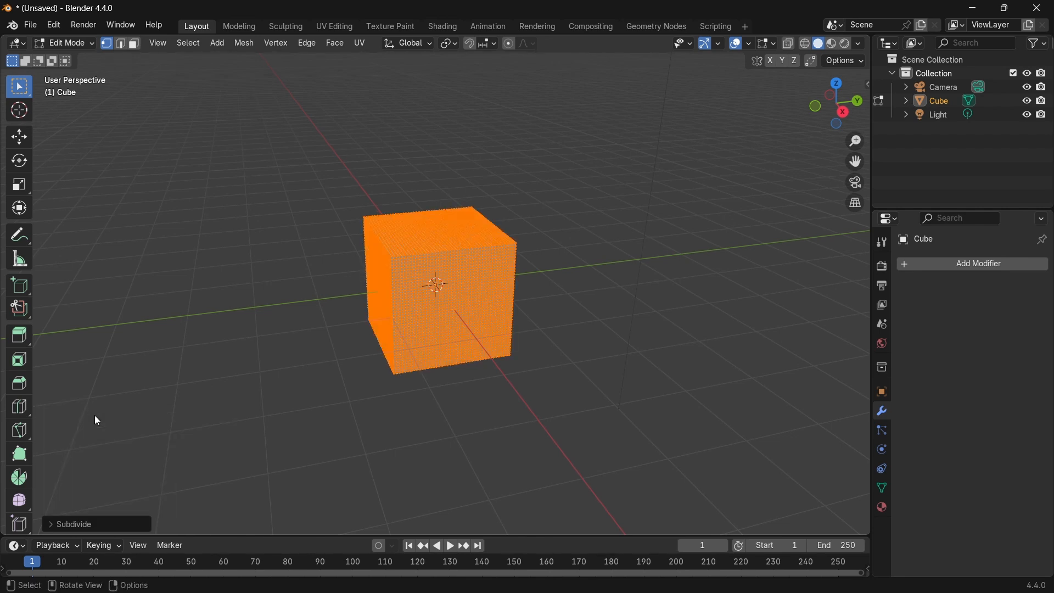
key("Tab")
Step: Add a Displace modifier to the subdivided cube
middle_click_drag(591, 296, 566, 298)
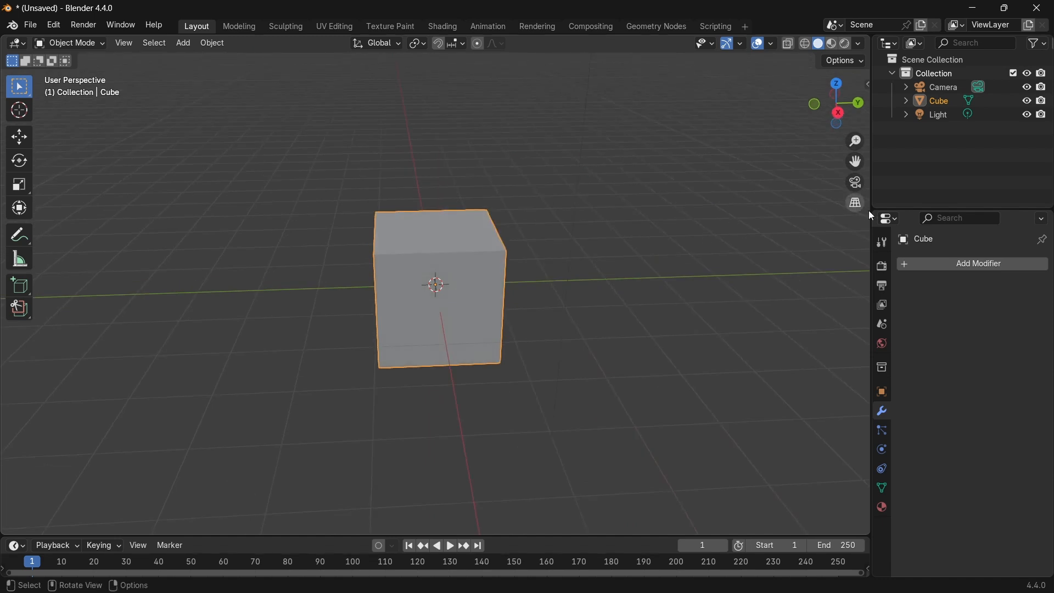
left_click(914, 265)
mouse_move(904, 270)
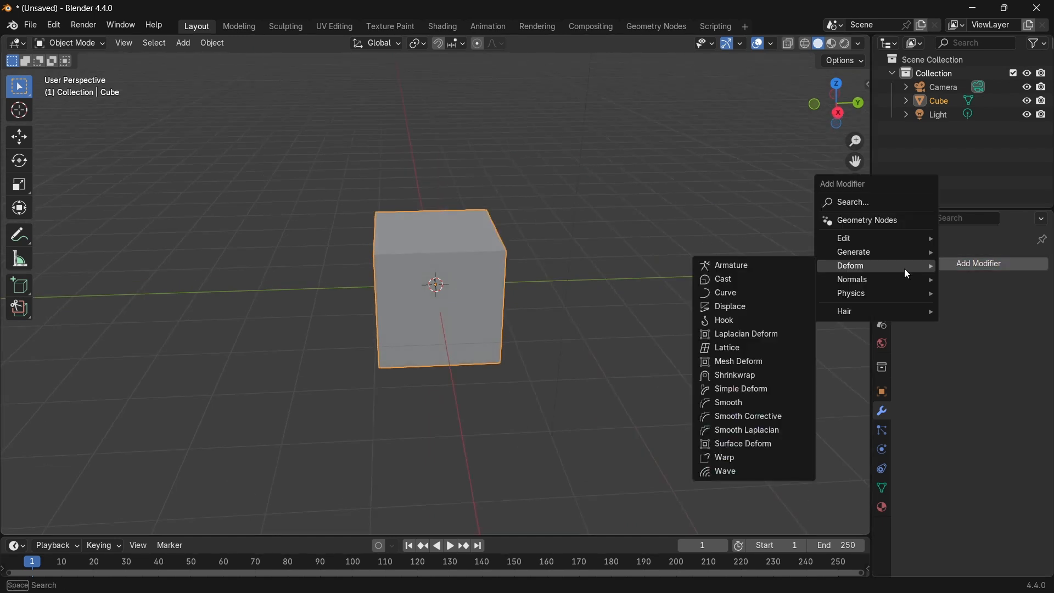
left_click(761, 305)
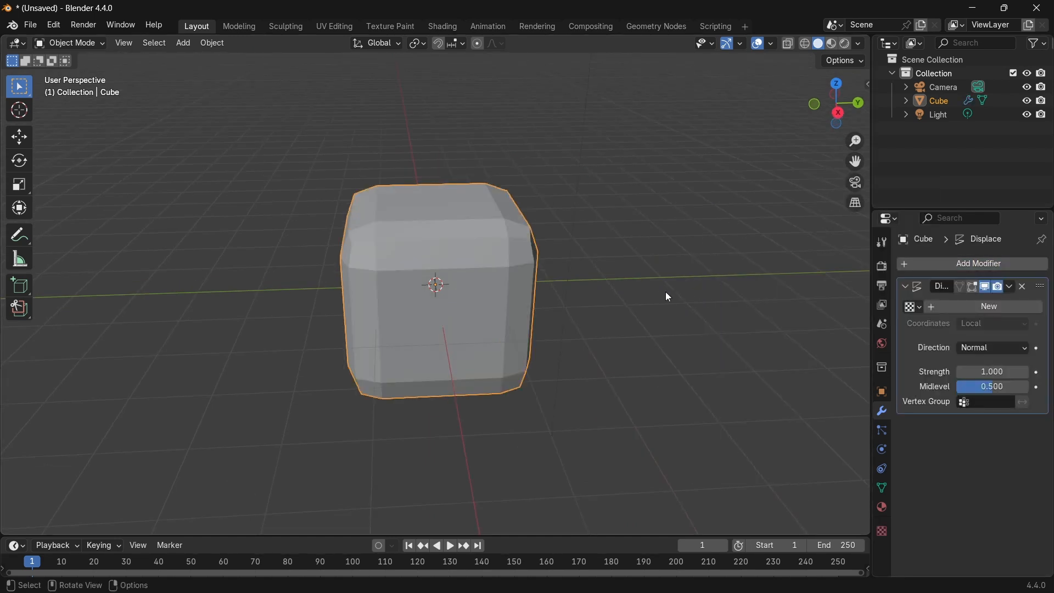
middle_click_drag(665, 292, 631, 288)
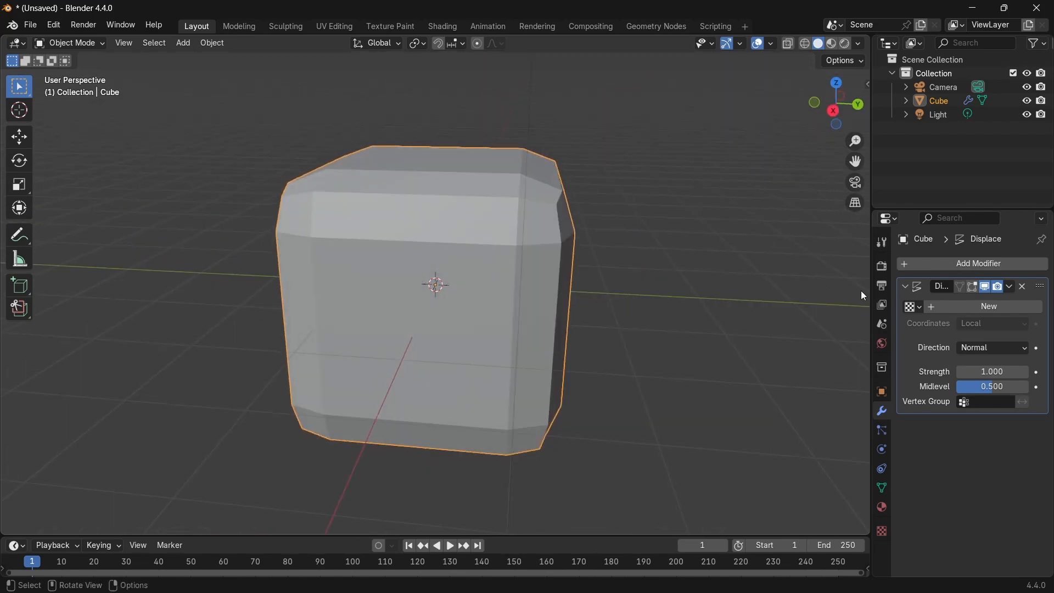
Step: Try out other Strength values on the cube's Displace modifier
left_click(978, 375)
type("0")
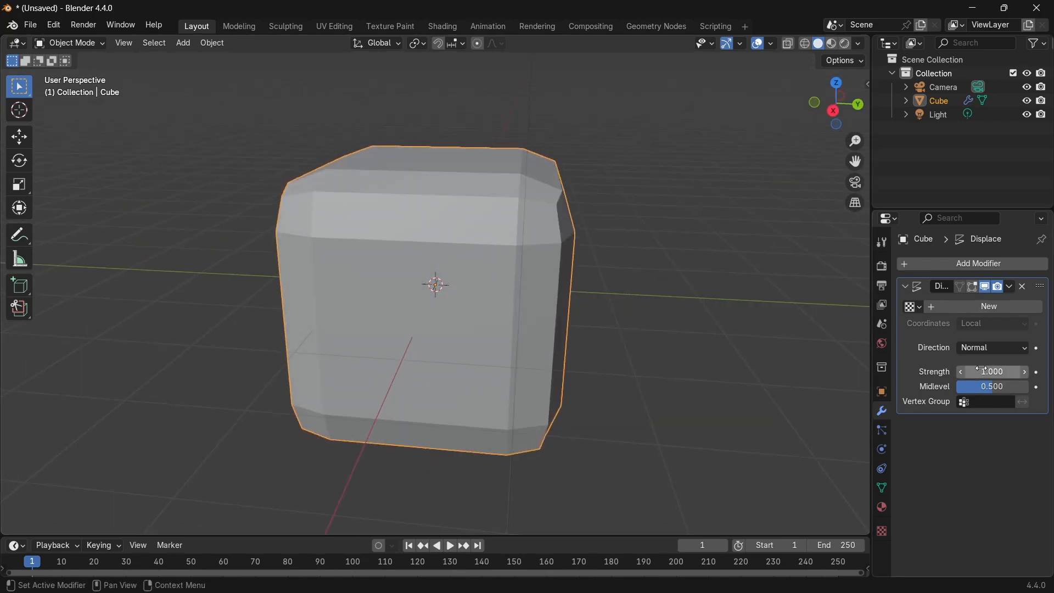
key("Return")
mouse_move(967, 371)
left_mouse_down()
mouse_move(1002, 371)
mouse_move(987, 372)
left_mouse_up()
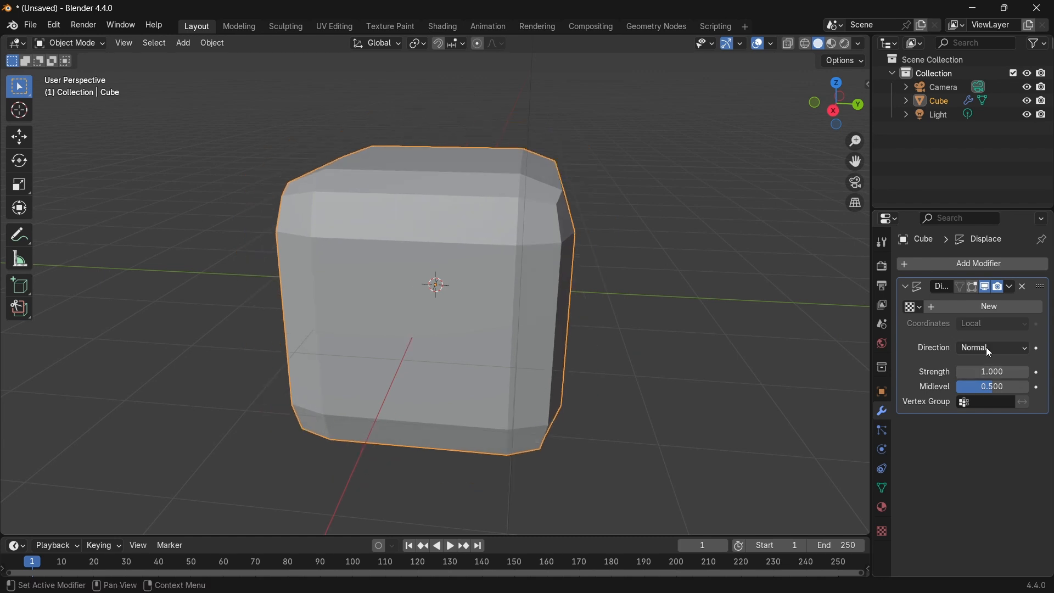
Step: Create a new texture for the cube's Displace modifier and set its type to Blend
left_click(975, 312)
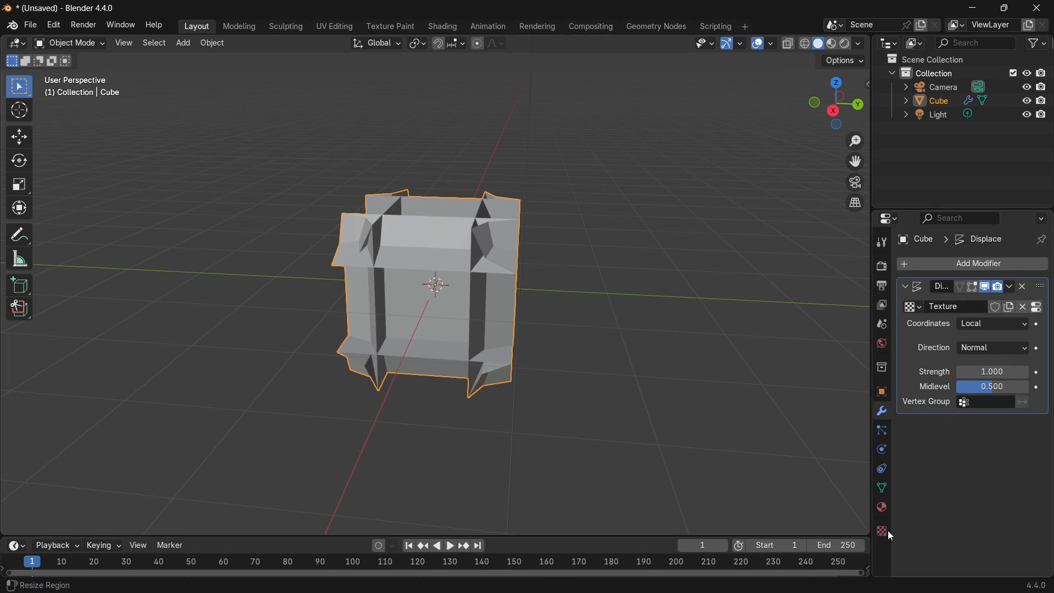
left_click(1038, 308)
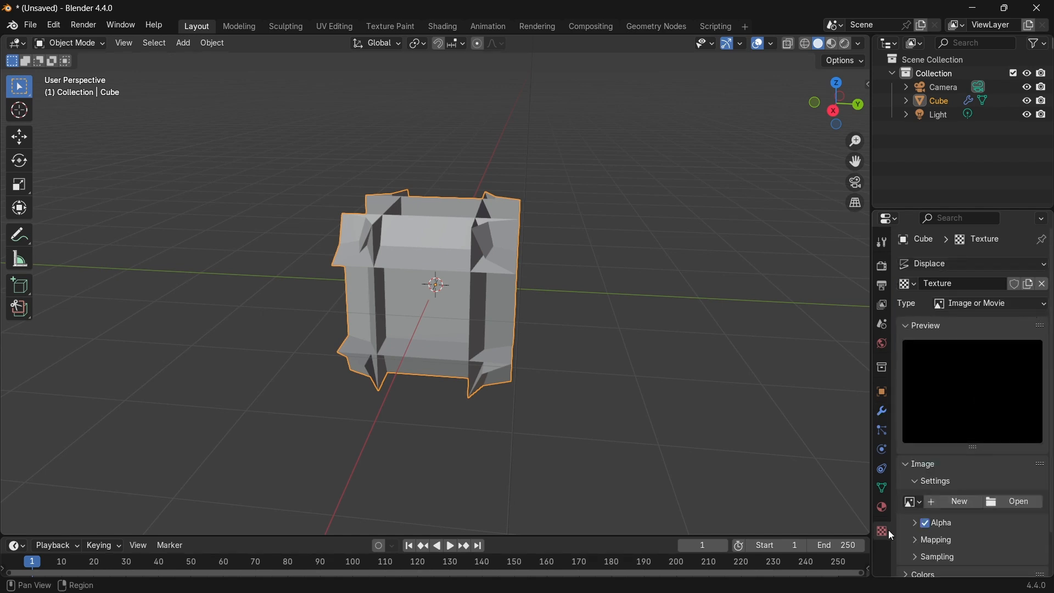
left_click(974, 303)
left_click(969, 335)
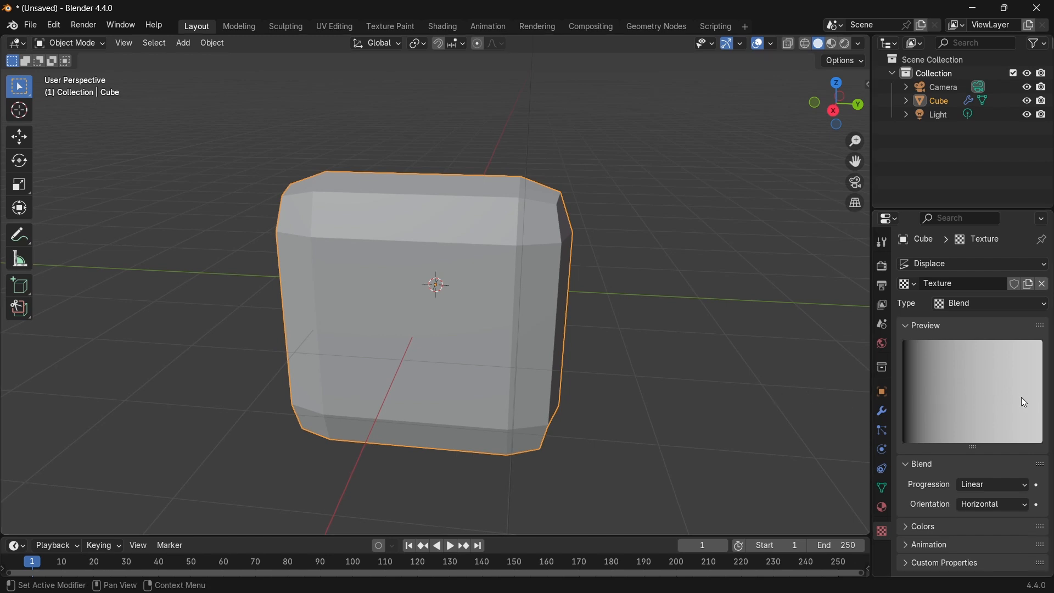
Step: Change the displacement texture type to Clouds and inspect the cube from several angles
left_click(955, 313)
left_click(955, 347)
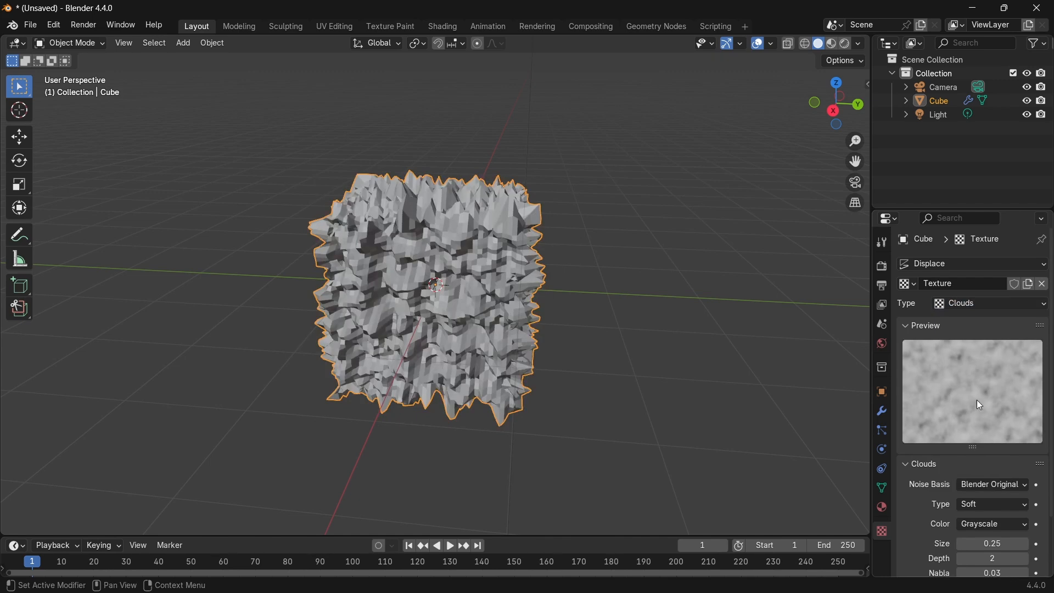
middle_click_drag(302, 264, 447, 174)
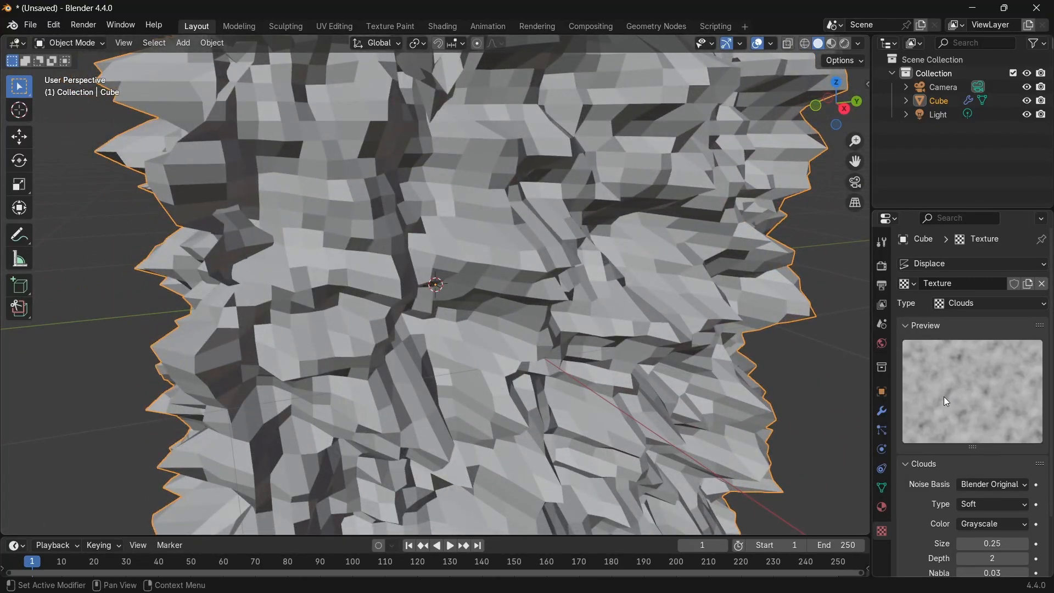
middle_click_drag(452, 166, 783, 312)
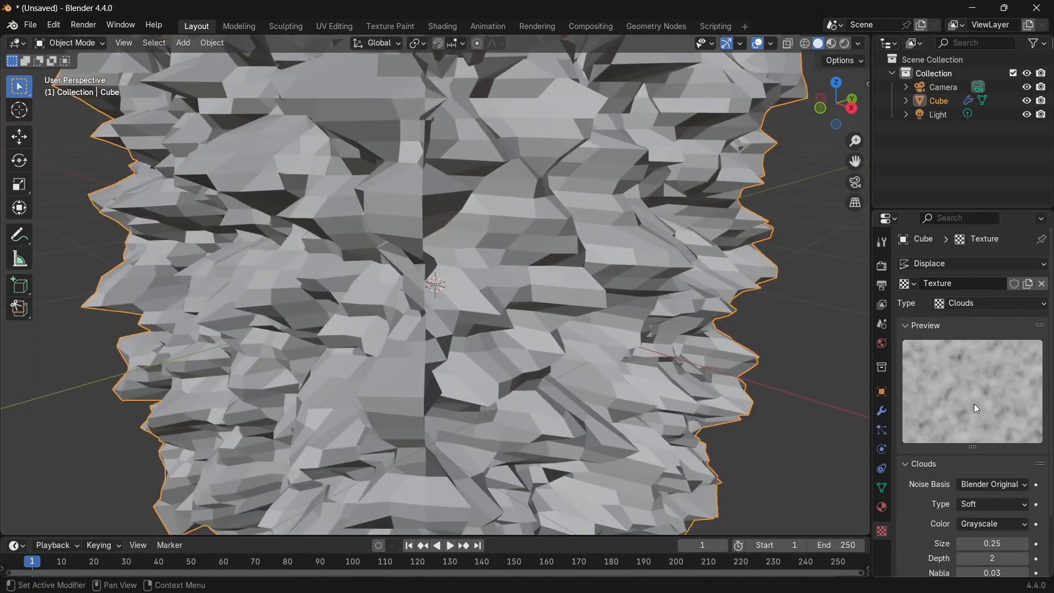
scroll(723, 274, "down", 4)
middle_click_drag(723, 274, 698, 285)
Step: Try the Distorted Noise and Magic types for the displacement texture on the cube
left_click(977, 306)
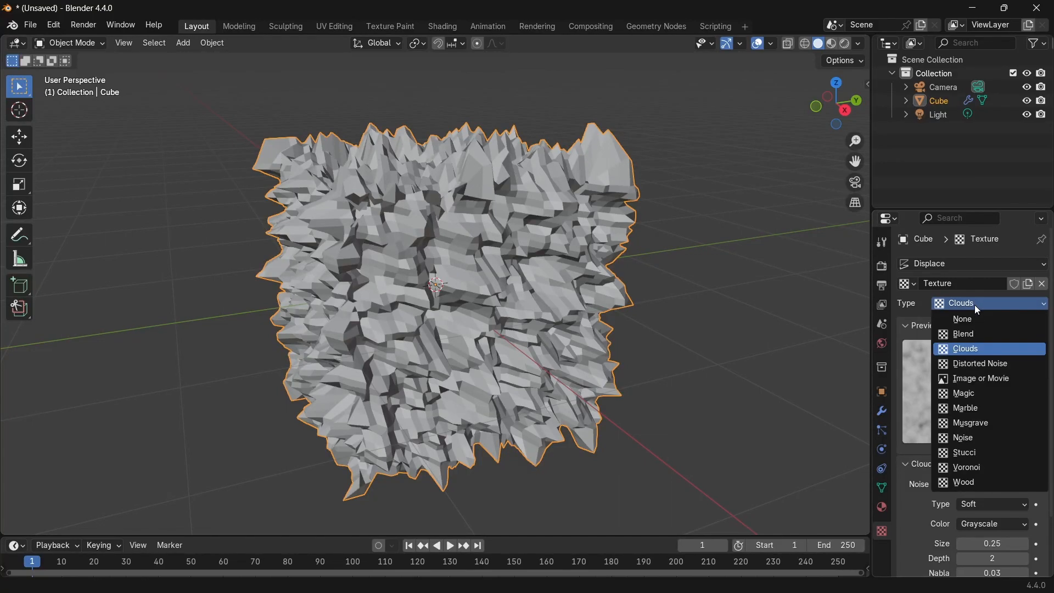
left_click(986, 364)
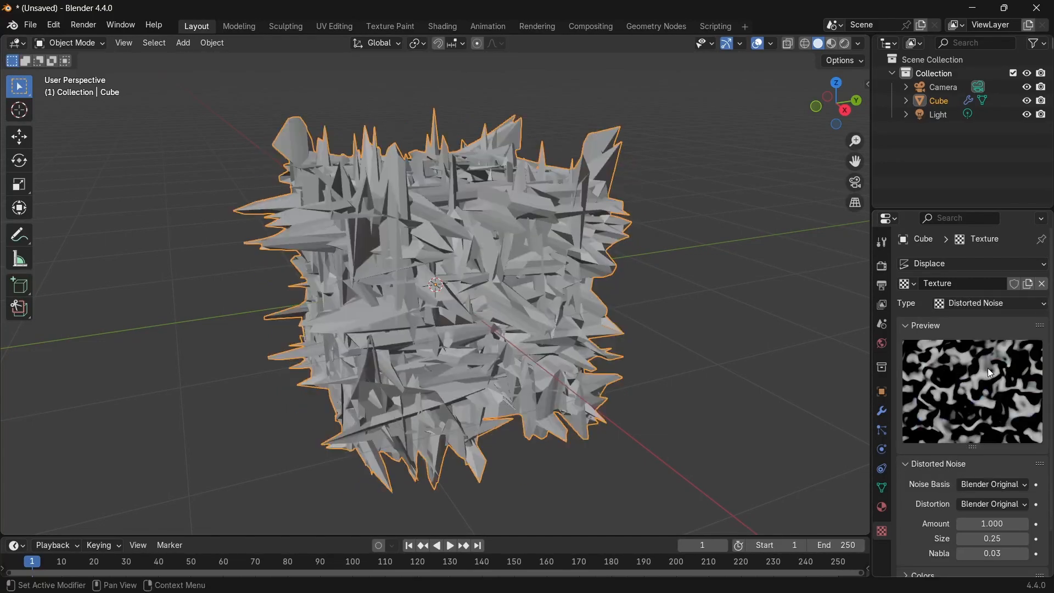
left_click(986, 306)
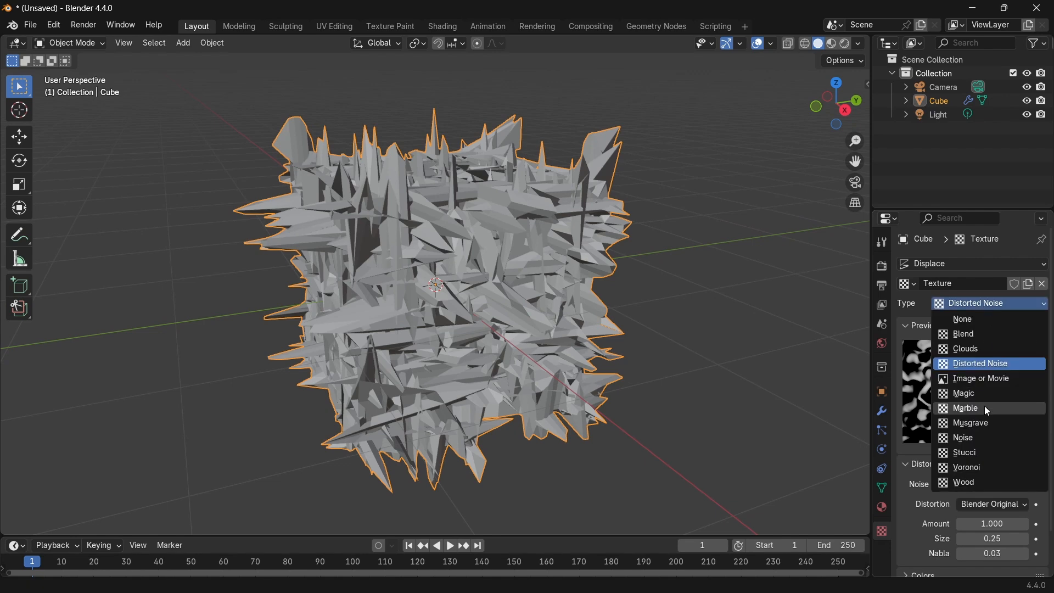
left_click(970, 392)
middle_click_drag(856, 367, 823, 325)
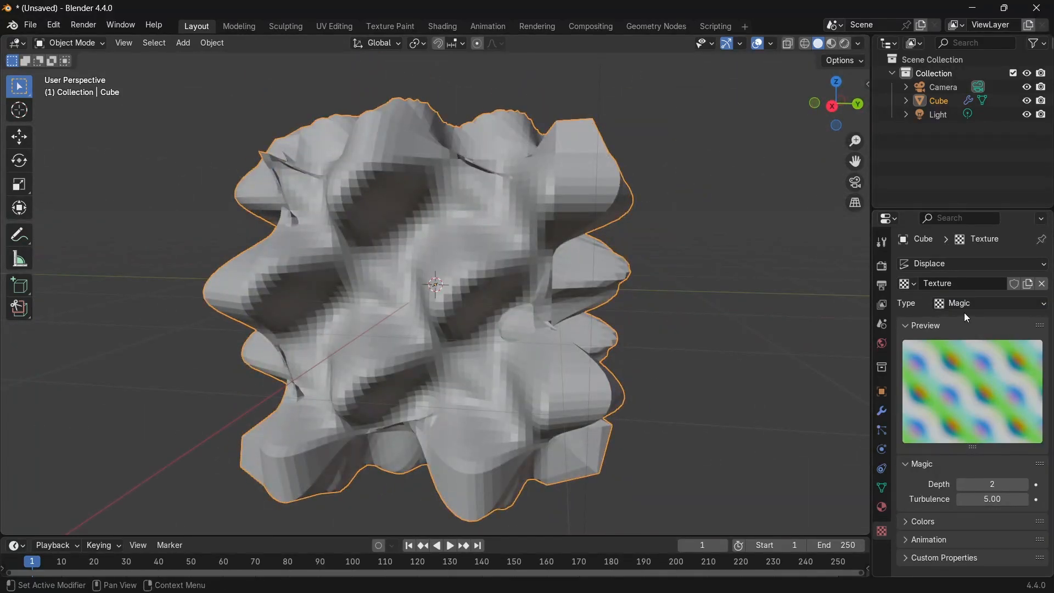
Step: Set the displacement texture type to Marble and inspect the displaced cube from the front and below
left_click(968, 307)
left_click(955, 409)
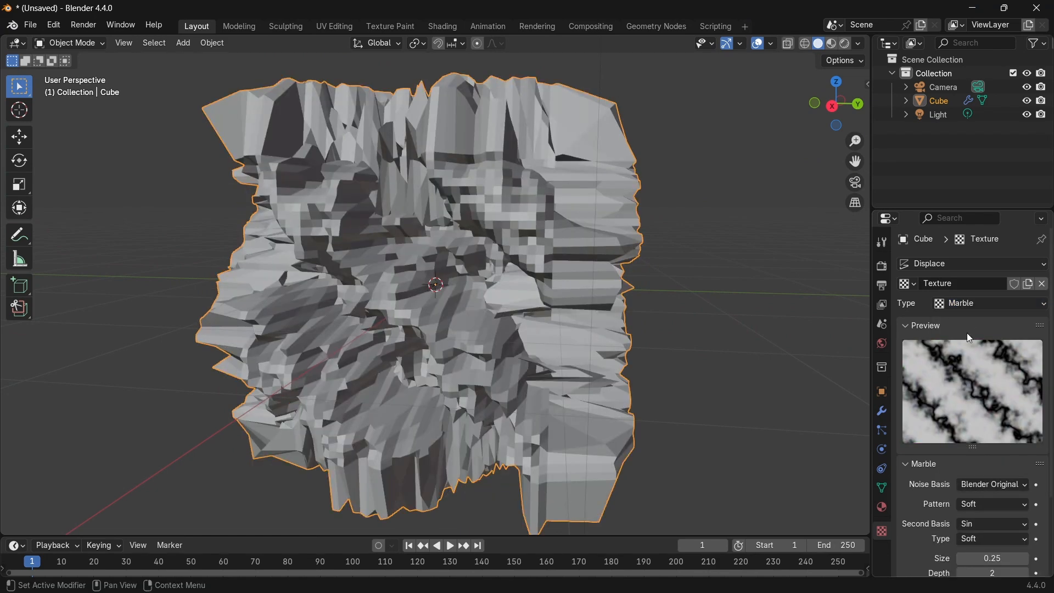
middle_click_drag(574, 292, 463, 167)
left_click_drag(579, 228, 522, 263)
middle_click_drag(521, 264, 510, 275)
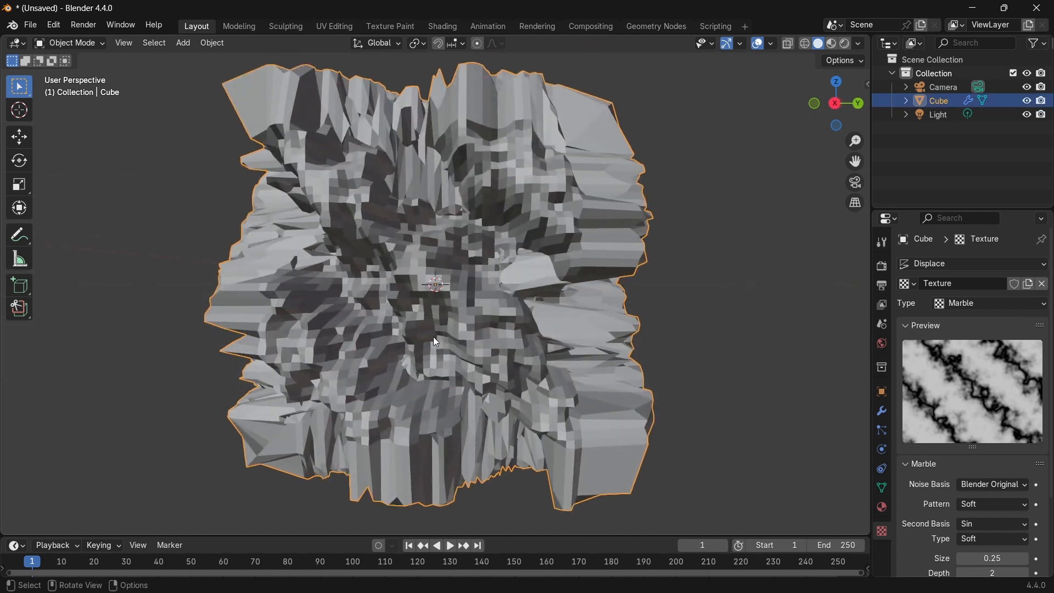
middle_click_drag(433, 342, 410, 141)
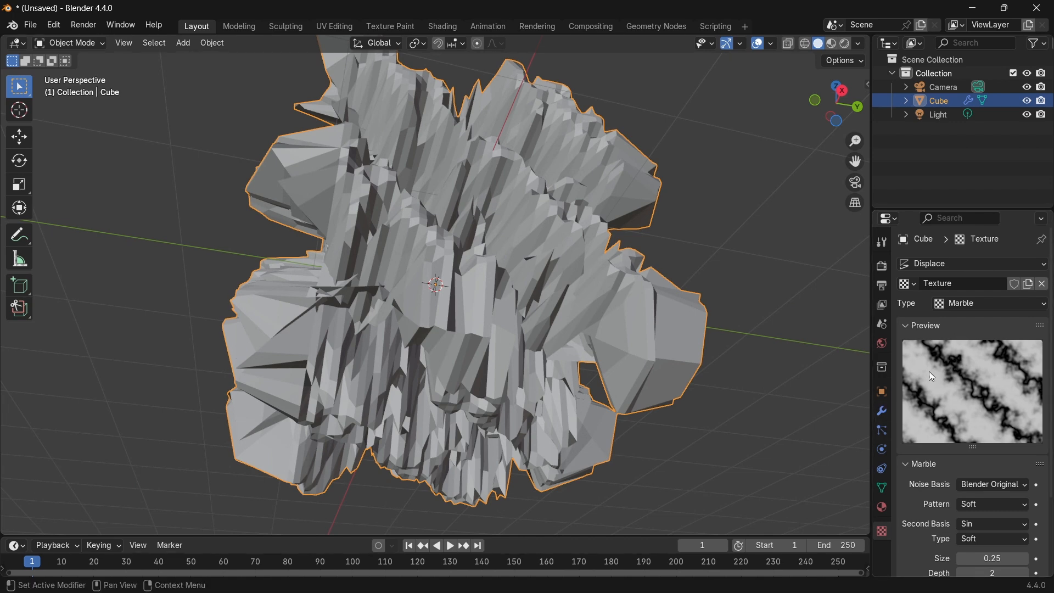
Step: Reduce the Strength of the cube's Displace modifier to 0.070
left_click(883, 411)
mouse_move(992, 372)
left_mouse_down()
mouse_move(932, 372)
mouse_move(992, 372)
left_mouse_up()
scroll(680, 311, "down", 4)
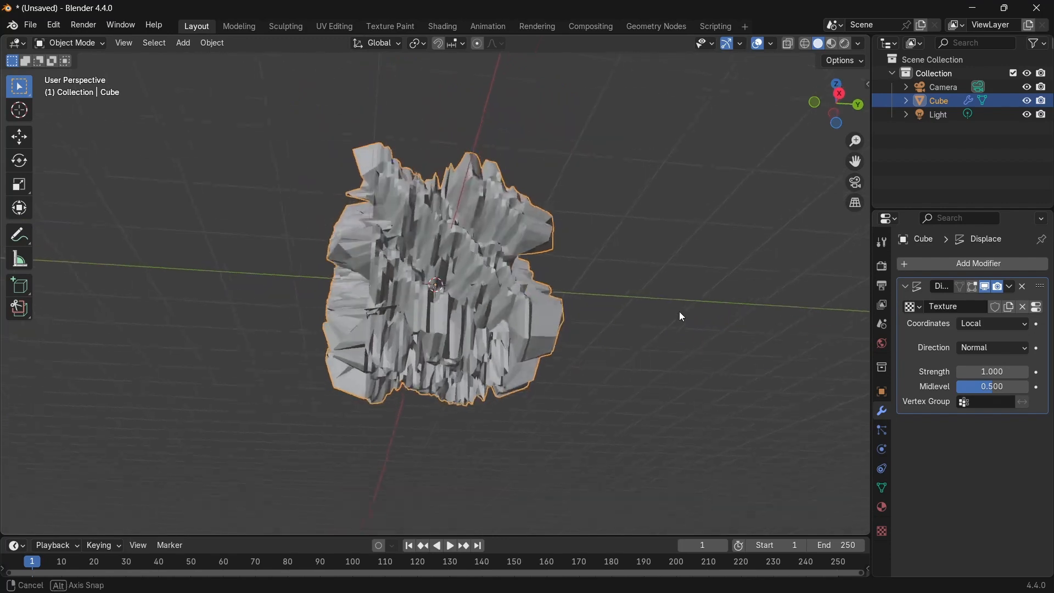
left_click(993, 372)
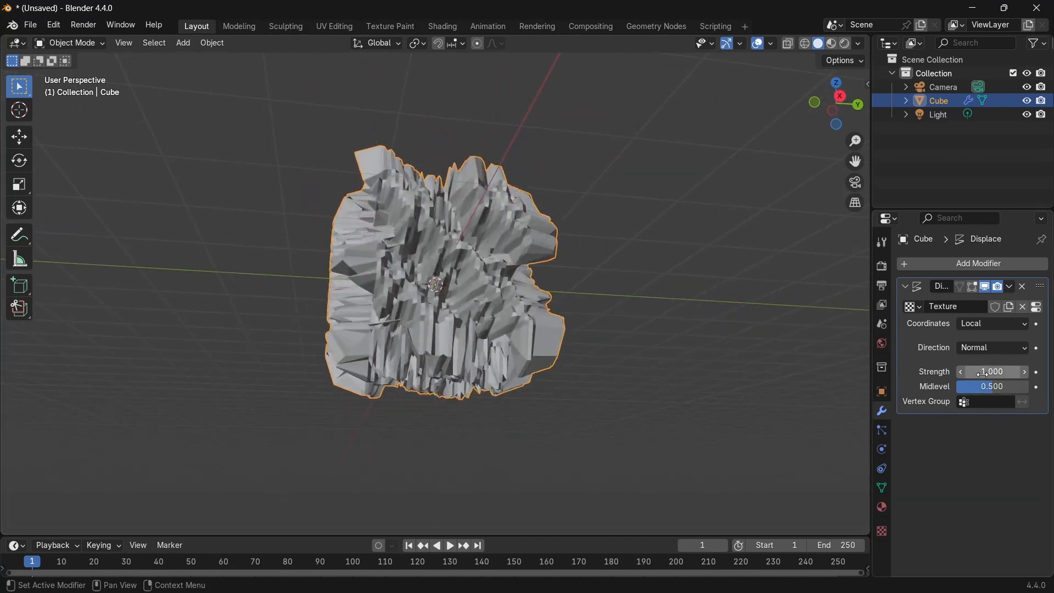
type("0.23")
key("Return")
left_click_drag(992, 371, 982, 371)
Step: Deselect the cube and examine its displaced surface from several sides, close up and from farther away
middle_click_drag(662, 200, 775, 301)
left_click(612, 246)
scroll(689, 304, "up", 4)
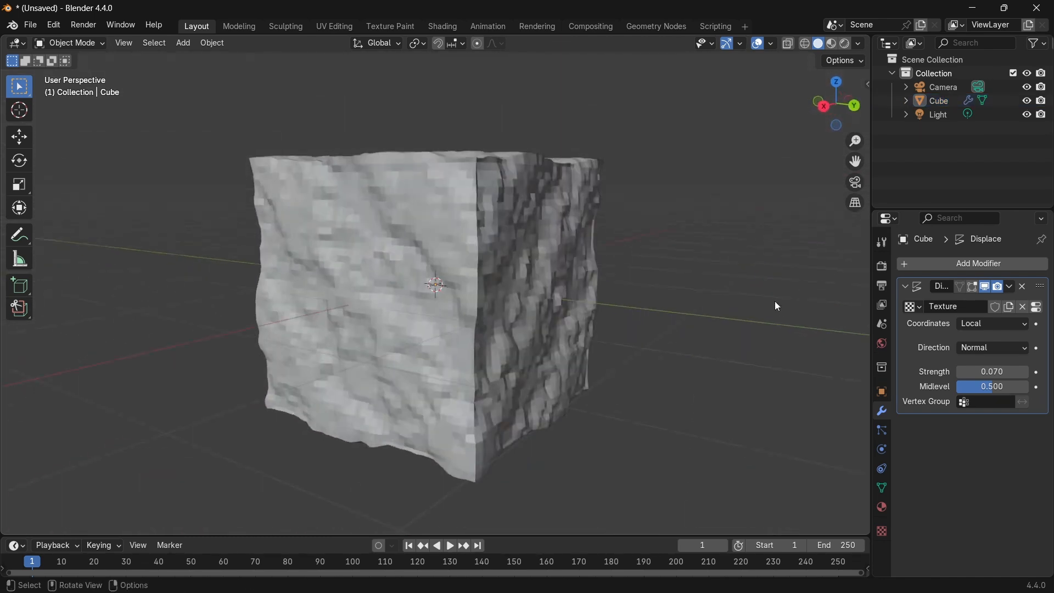
scroll(775, 301, "down", 3)
middle_click_drag(693, 316, 800, 362)
scroll(771, 347, "up", 4)
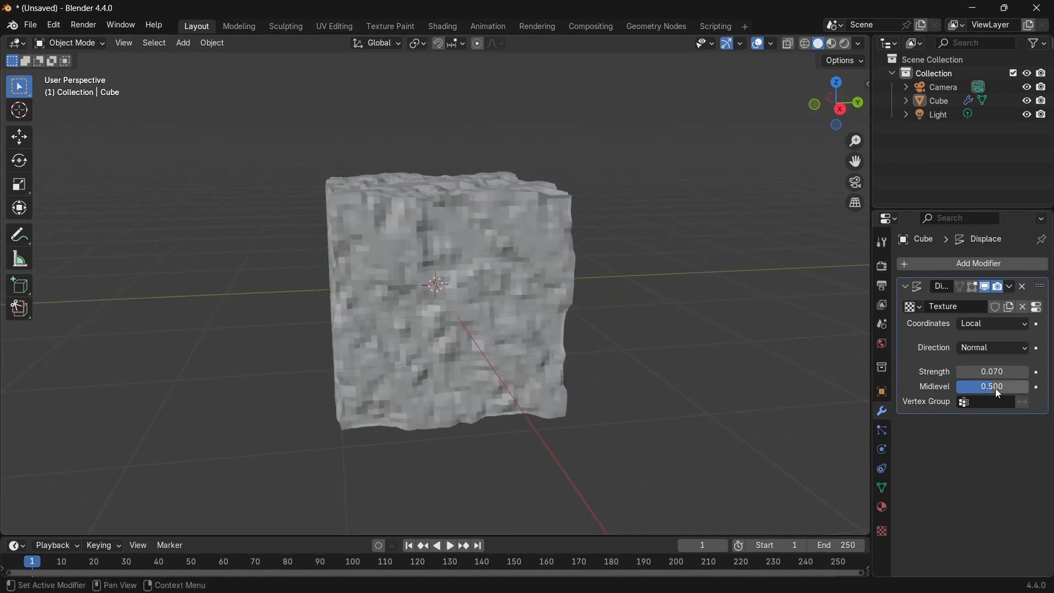
scroll(541, 282, "up", 3)
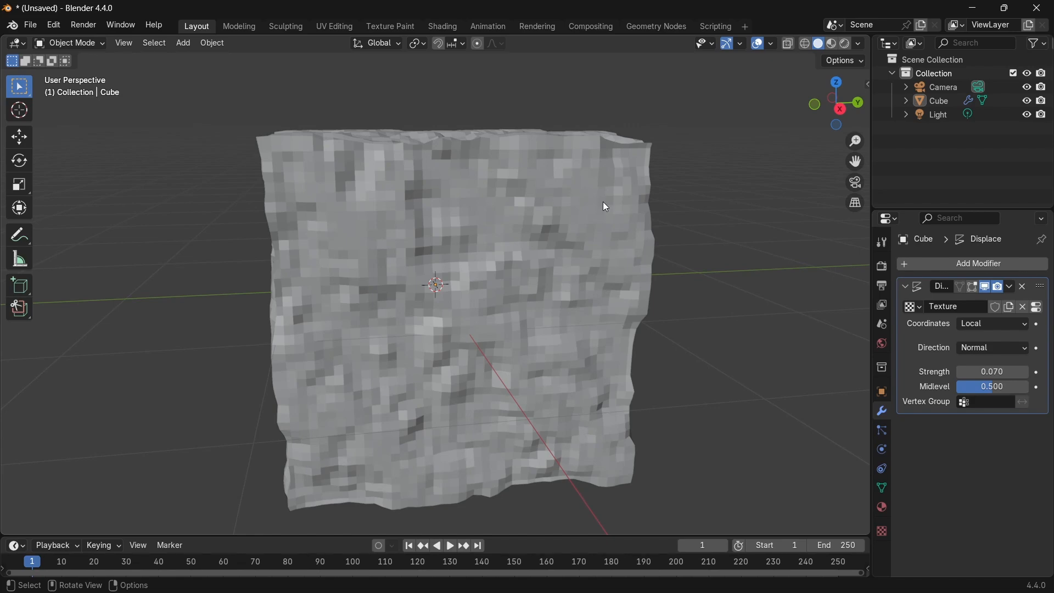
middle_click_drag(603, 204, 499, 230)
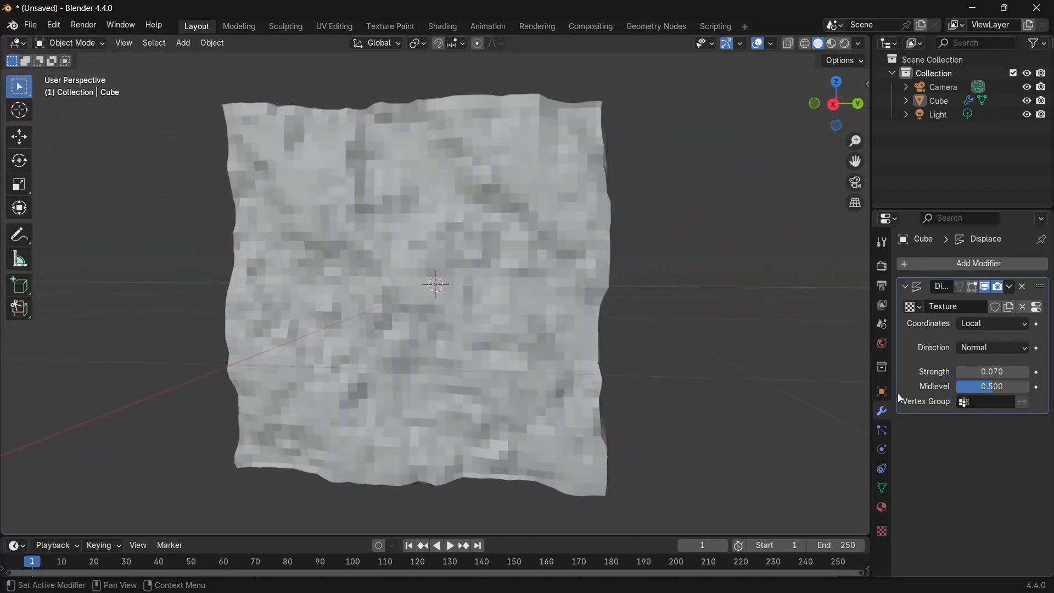
middle_click_drag(564, 144, 608, 176)
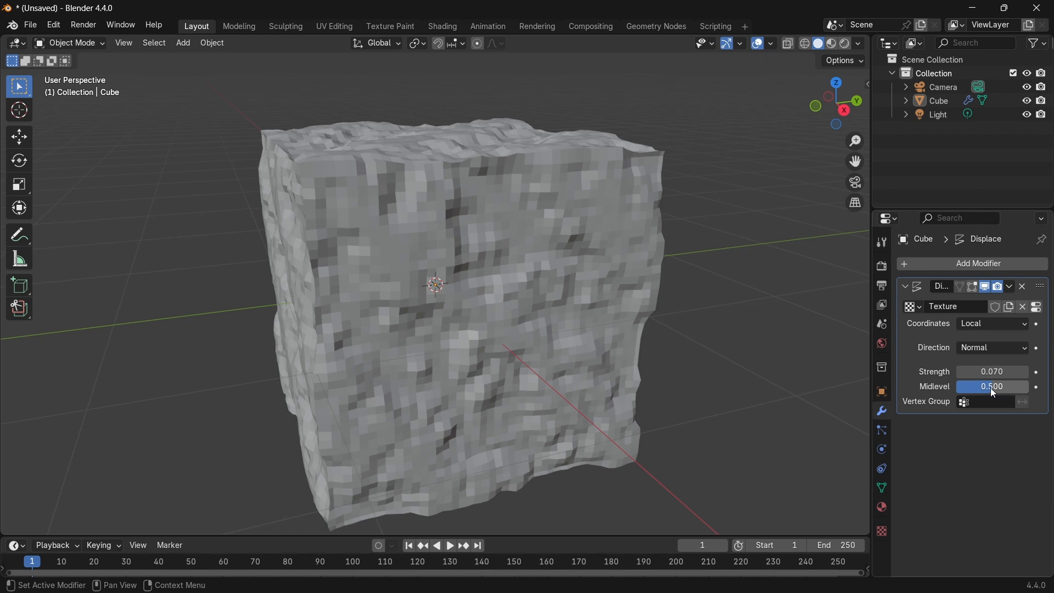
Step: Set the Displace modifier's Midlevel to 0 and check the cube from another side
mouse_move(991, 390)
left_mouse_down()
mouse_move(933, 390)
mouse_move(1036, 391)
mouse_move(992, 391)
left_mouse_up()
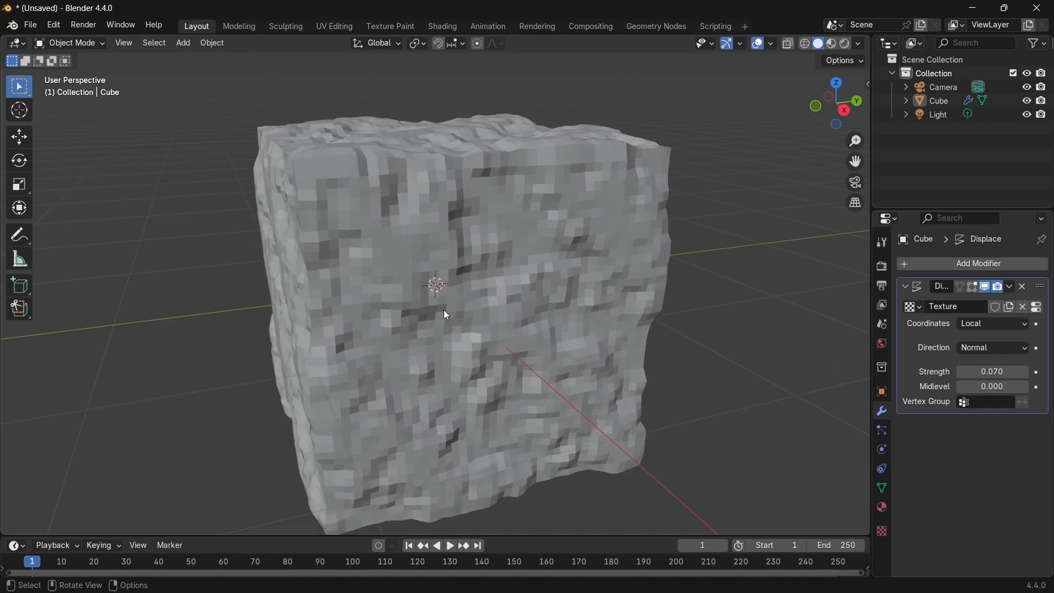
mouse_move(444, 310)
middle_mouse_down()
mouse_move(536, 183)
mouse_move(710, 271)
mouse_move(555, 289)
middle_mouse_up()
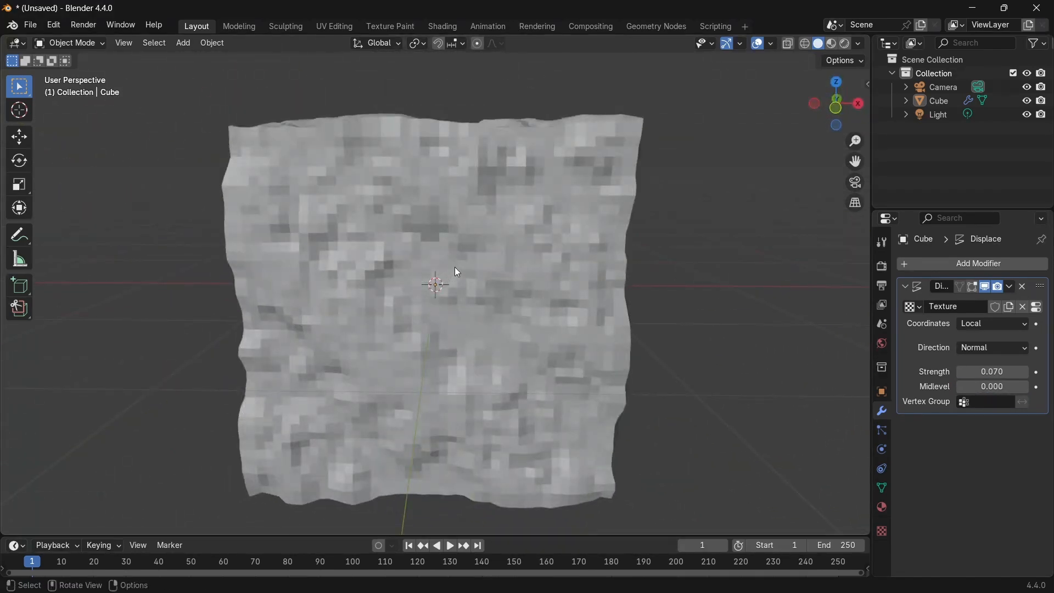
Step: Delete the displaced cube from the scene
left_click(456, 262)
key("x")
left_click(462, 266)
Step: Add a mesh plane at the 3D cursor and scale it up into a large ground surface
key("shift+a")
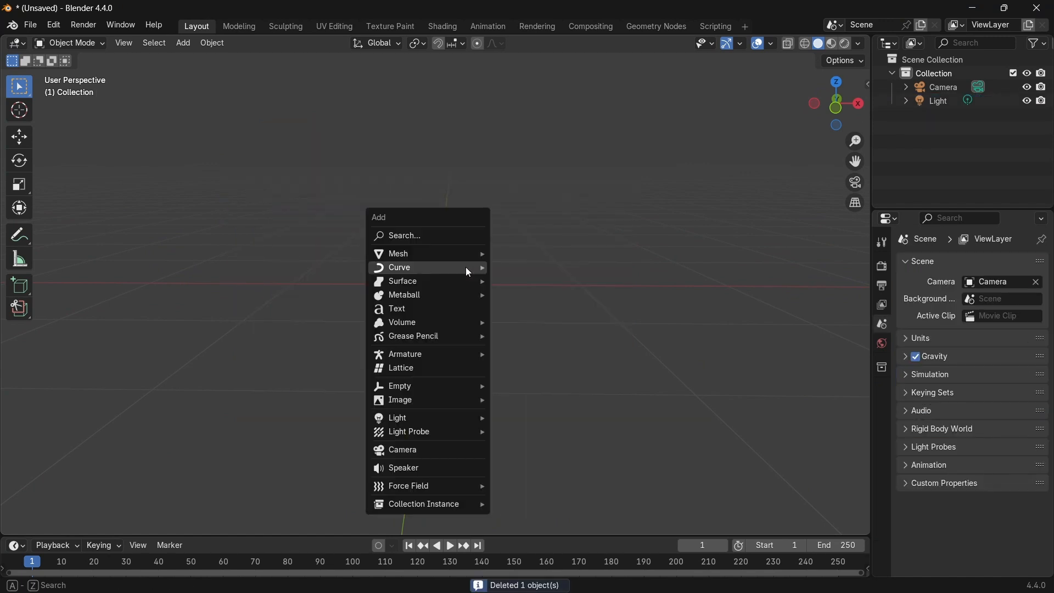
mouse_move(437, 252)
left_click(545, 253)
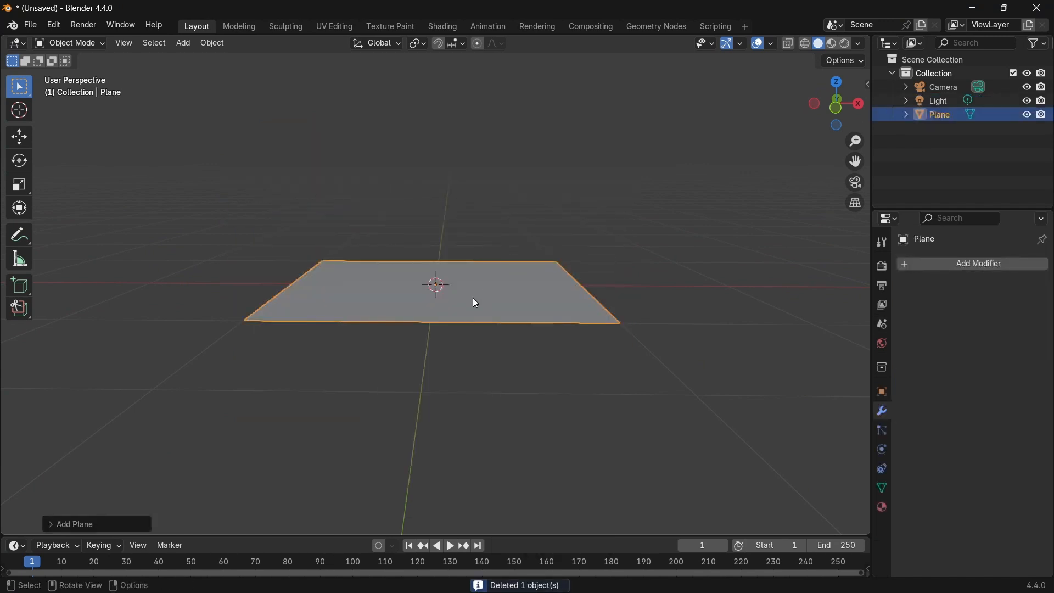
type("s2")
key("Return")
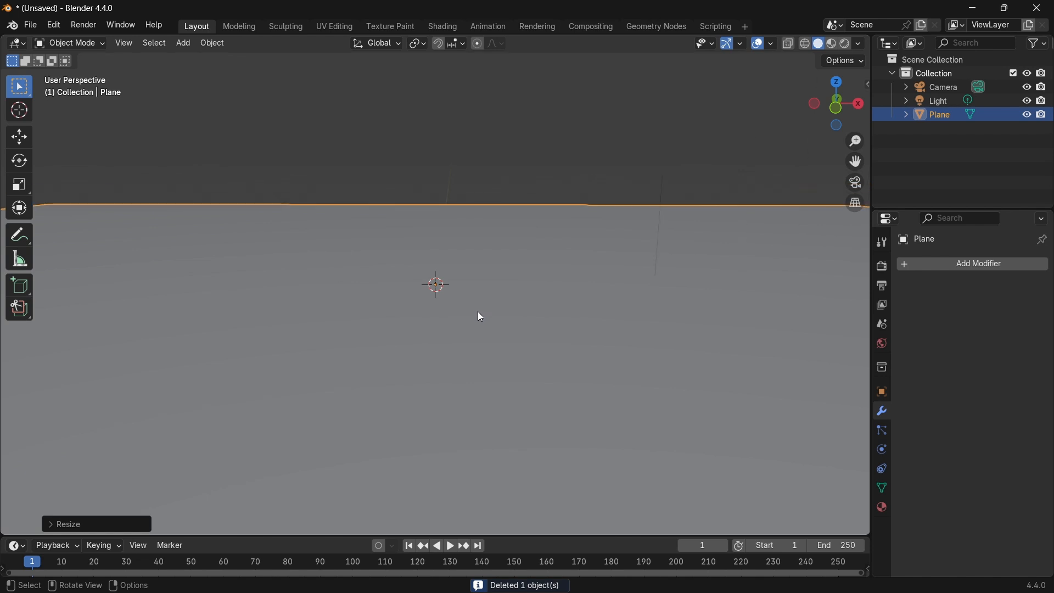
Step: Apply the plane's scale and open its mesh in Edit Mode
key("ctrl+a")
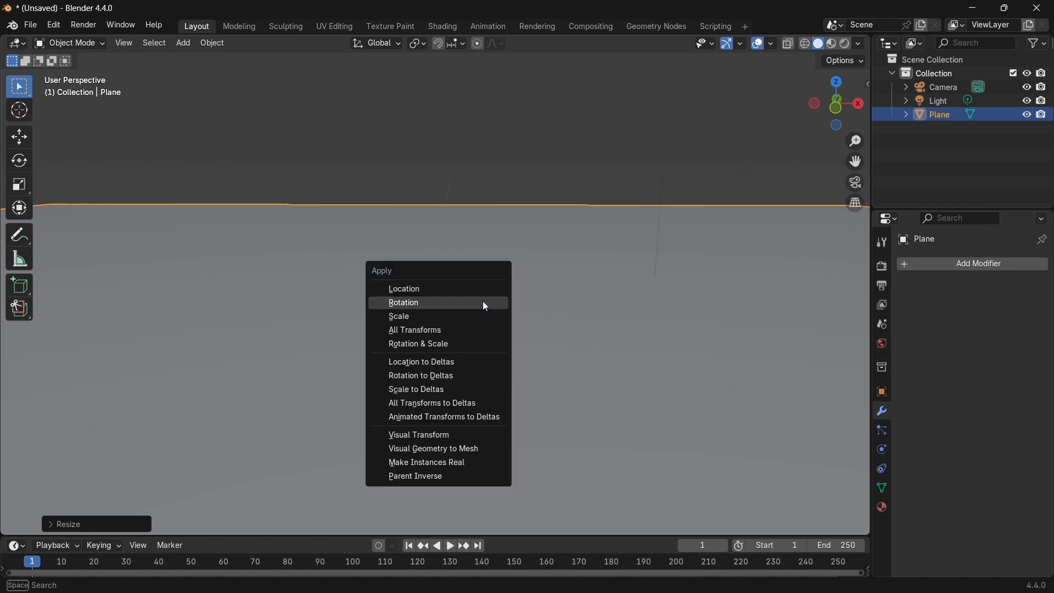
left_click(431, 318)
key("Tab")
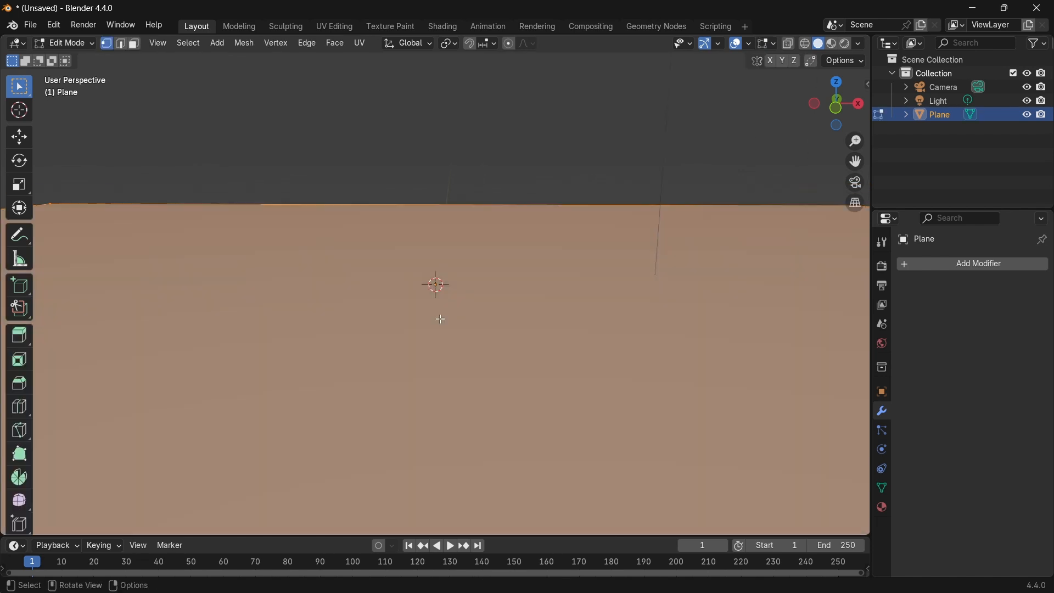
Step: Subdivide the whole plane mesh with 50 cuts, deselect the vertices and return to Object Mode
right_click(383, 359)
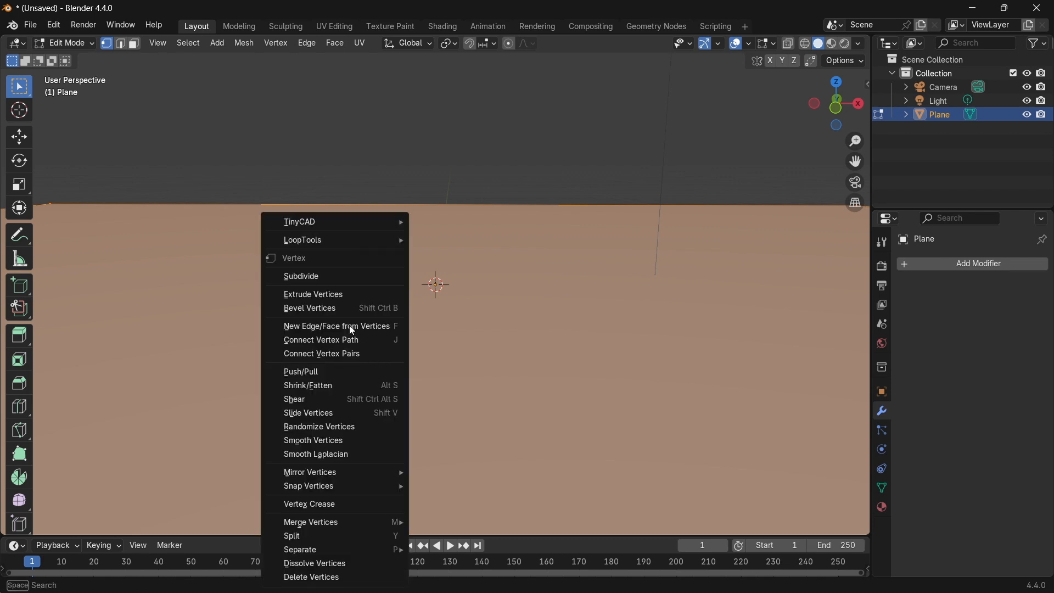
left_click(334, 273)
left_click(80, 526)
double_click(176, 430)
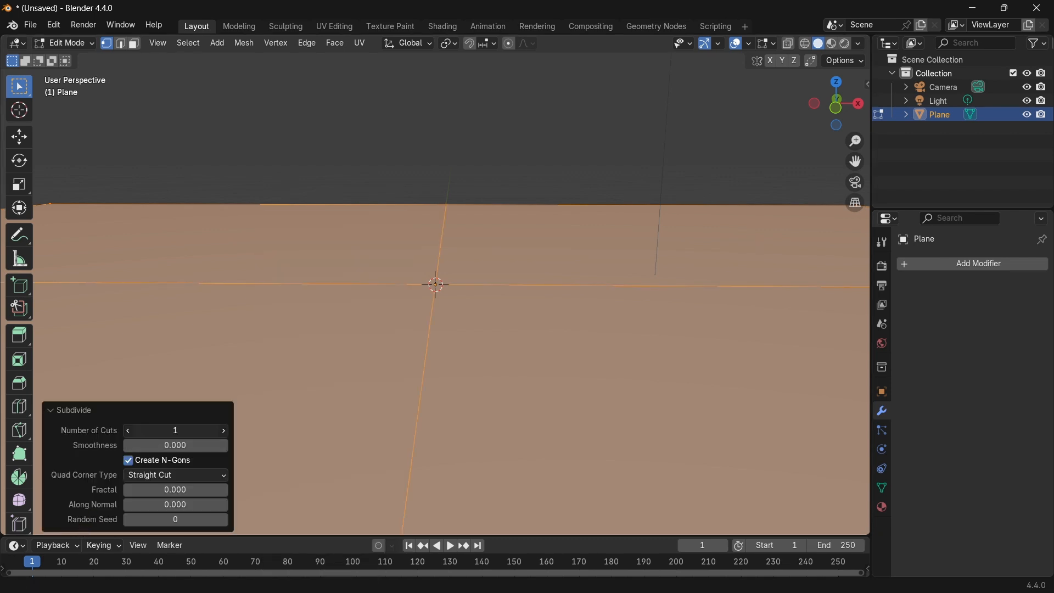
type("50")
key("Return")
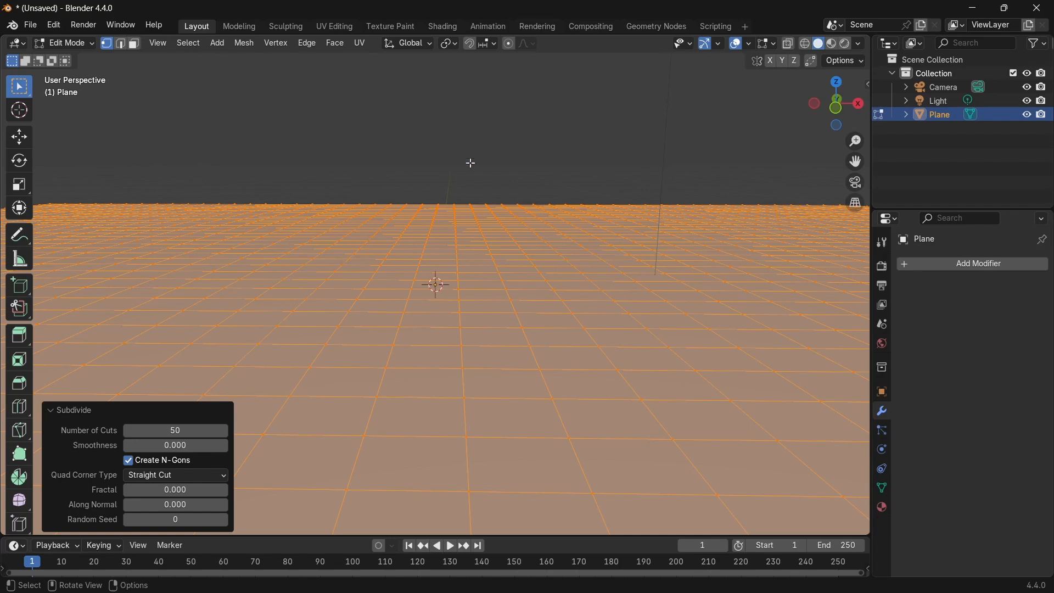
key("alt+a")
key("Tab")
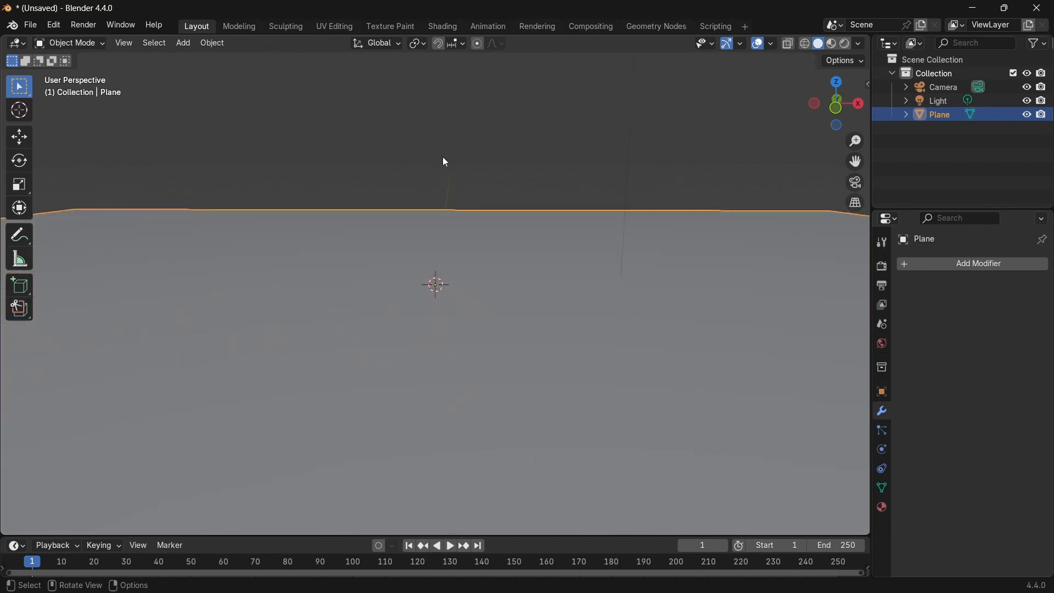
Step: Add a Displace modifier to the plane and give it a new texture of type Clouds
left_click(961, 268)
mouse_move(899, 281)
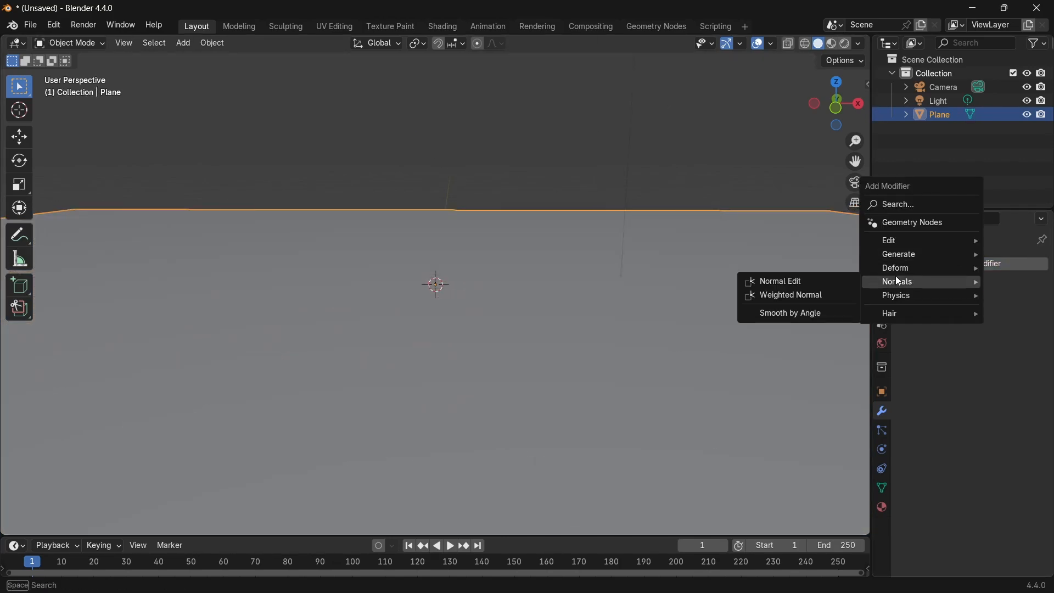
left_click(769, 308)
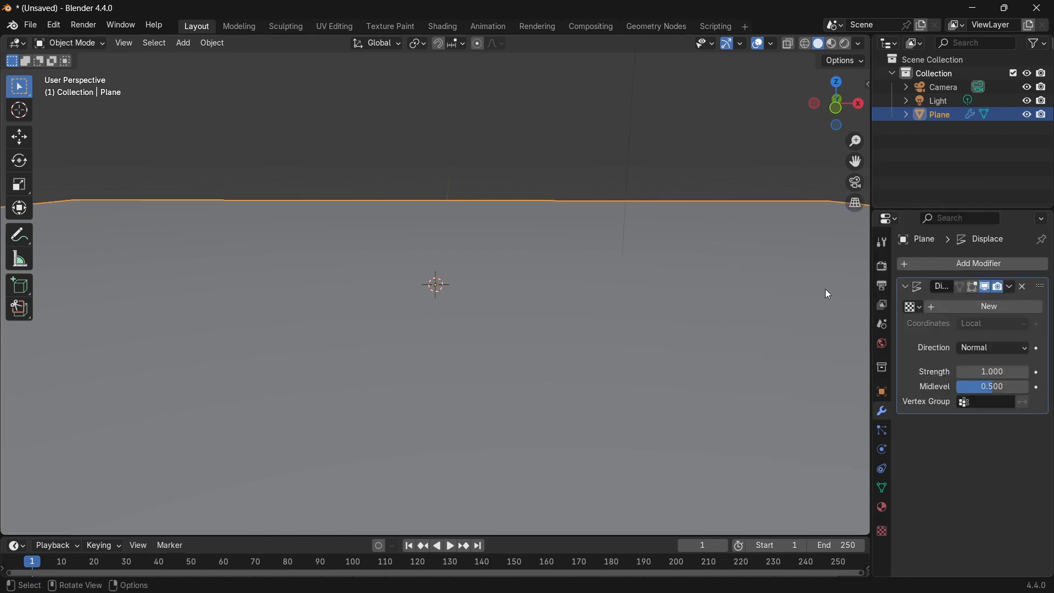
left_click(982, 306)
left_click(1035, 306)
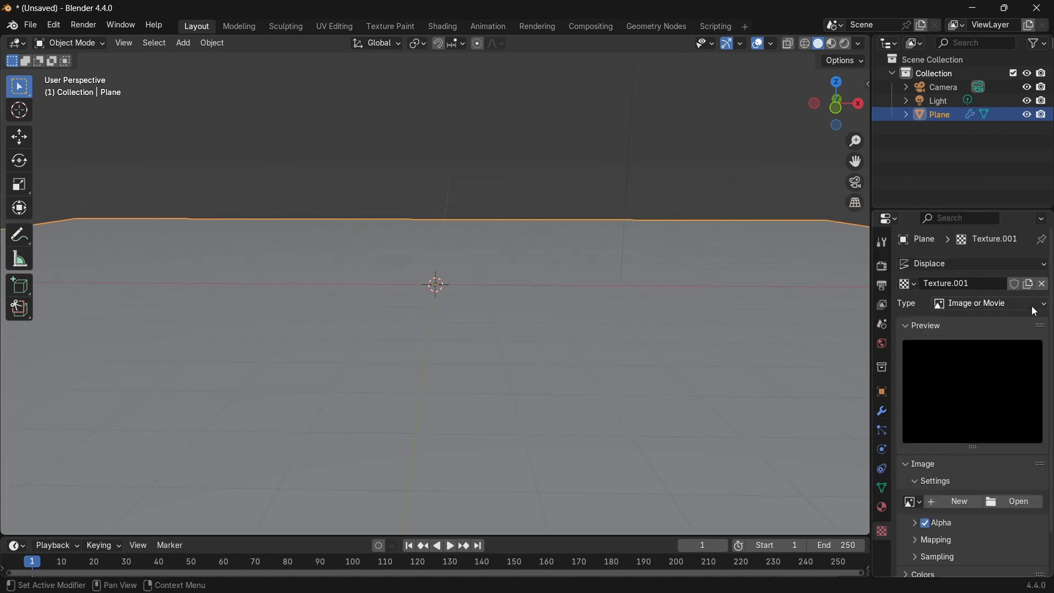
left_click(953, 306)
left_click(960, 351)
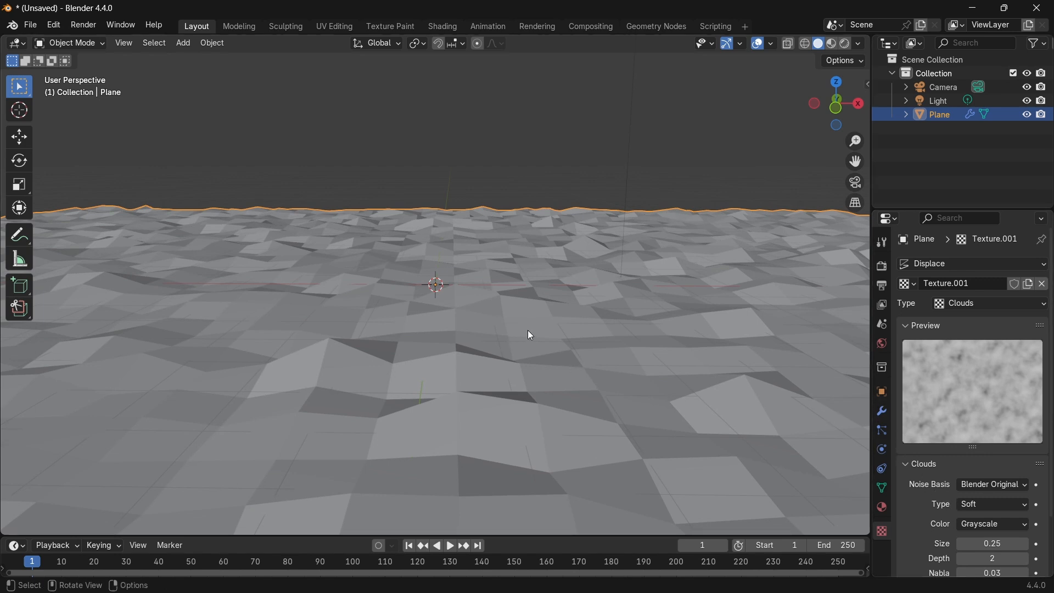
Step: Subdivide the whole plane mesh three more times with one cut each and return to Object Mode
key("Tab")
key("a")
right_click(531, 285)
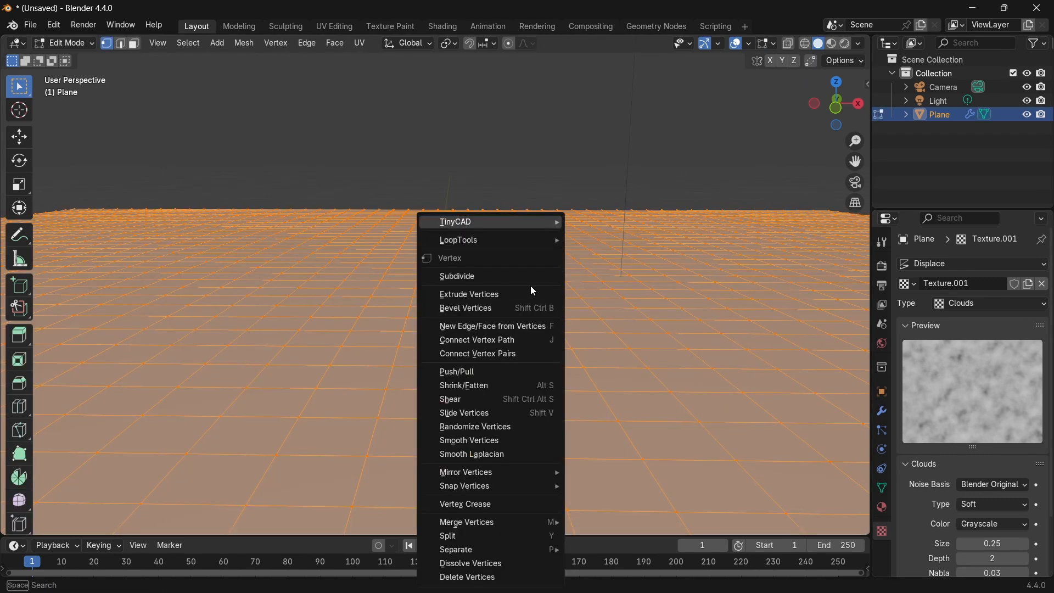
left_click(503, 280)
right_click(502, 280)
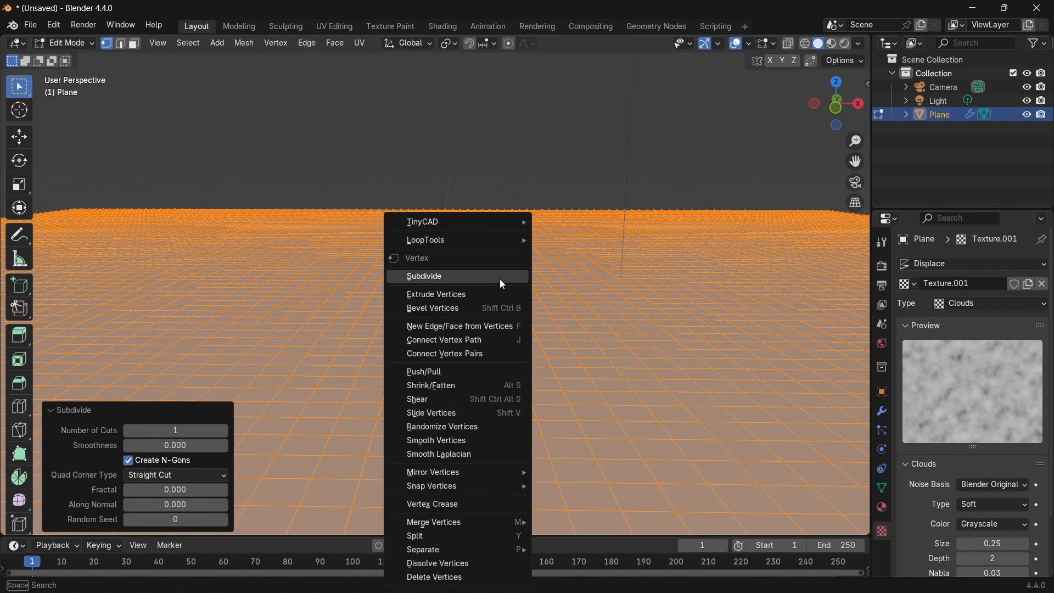
left_click(499, 278)
right_click(499, 277)
left_click(500, 278)
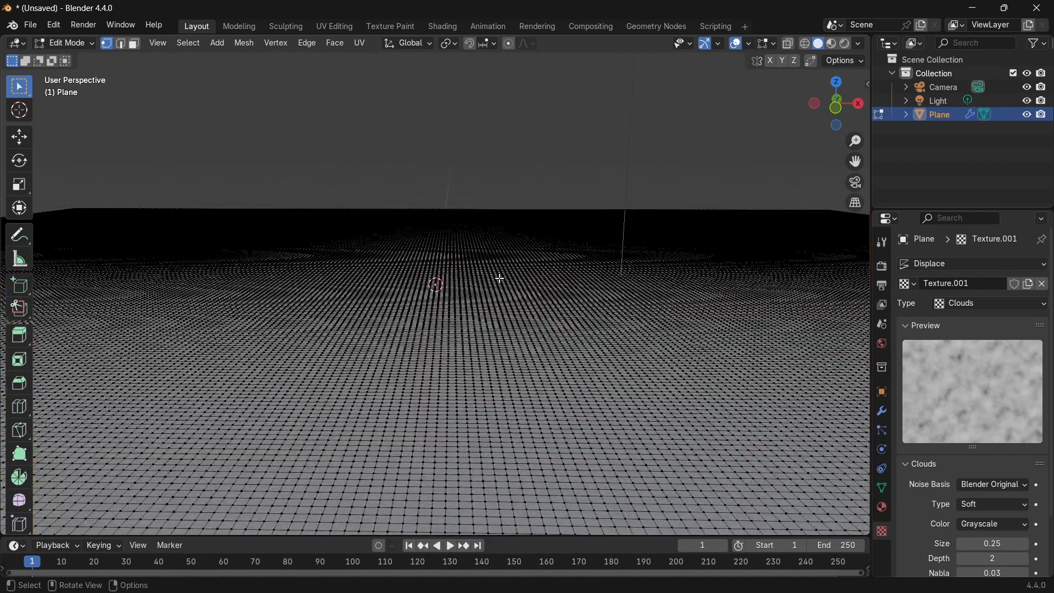
key("Tab")
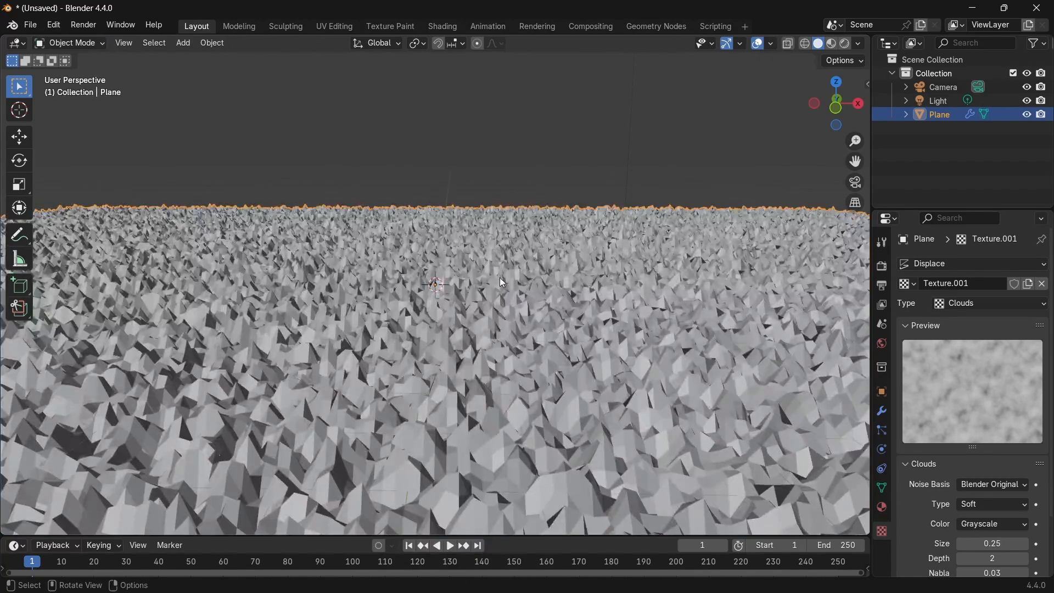
Step: Raise the Clouds texture's Size to 2.00
left_click(881, 412)
left_click(882, 530)
left_click_drag(993, 544, 1051, 543)
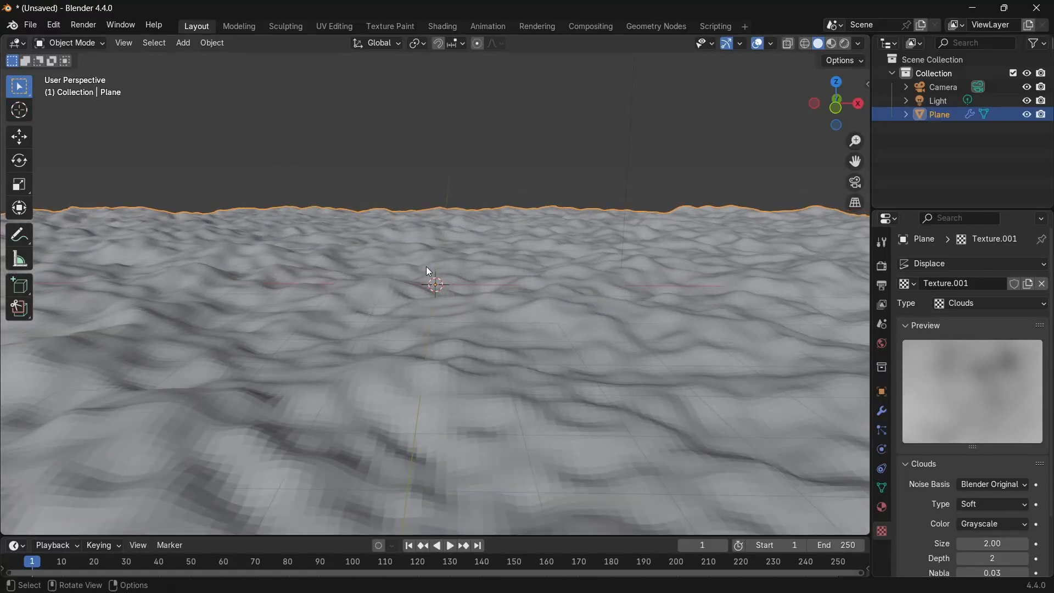
Step: Try Clouds texture depths of 3 and 0, and settle on a Depth of 1
scroll(985, 417, "down", 3)
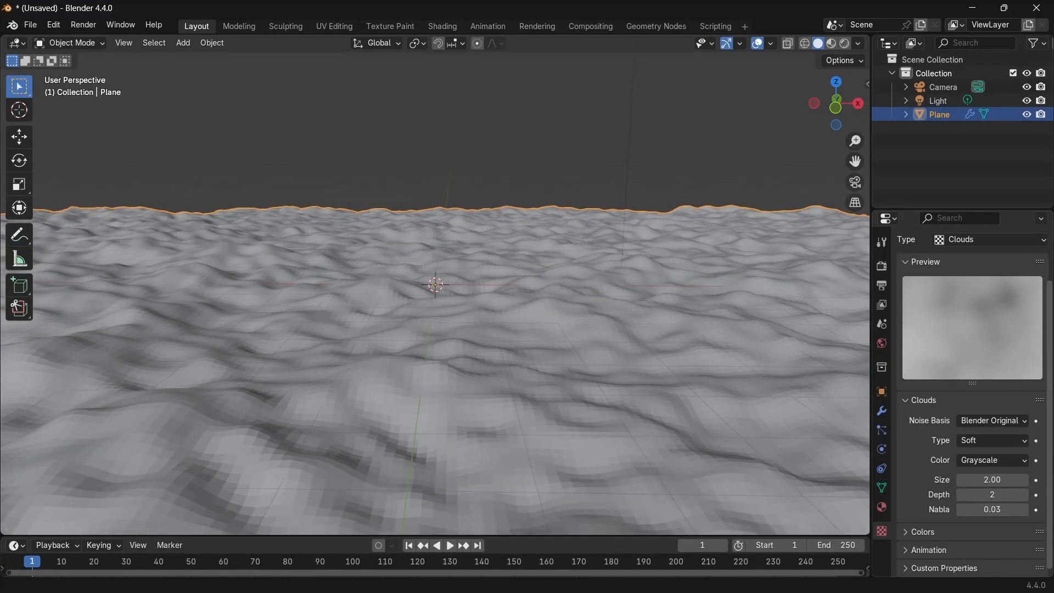
left_click(1024, 495)
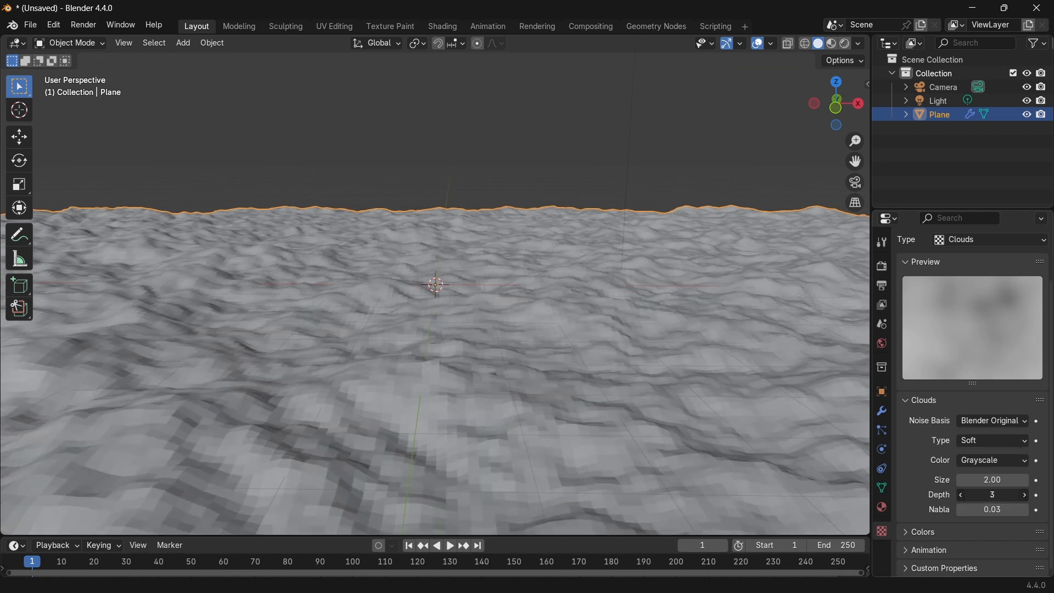
mouse_move(991, 494)
left_mouse_down()
mouse_move(1010, 494)
mouse_move(988, 494)
left_mouse_up()
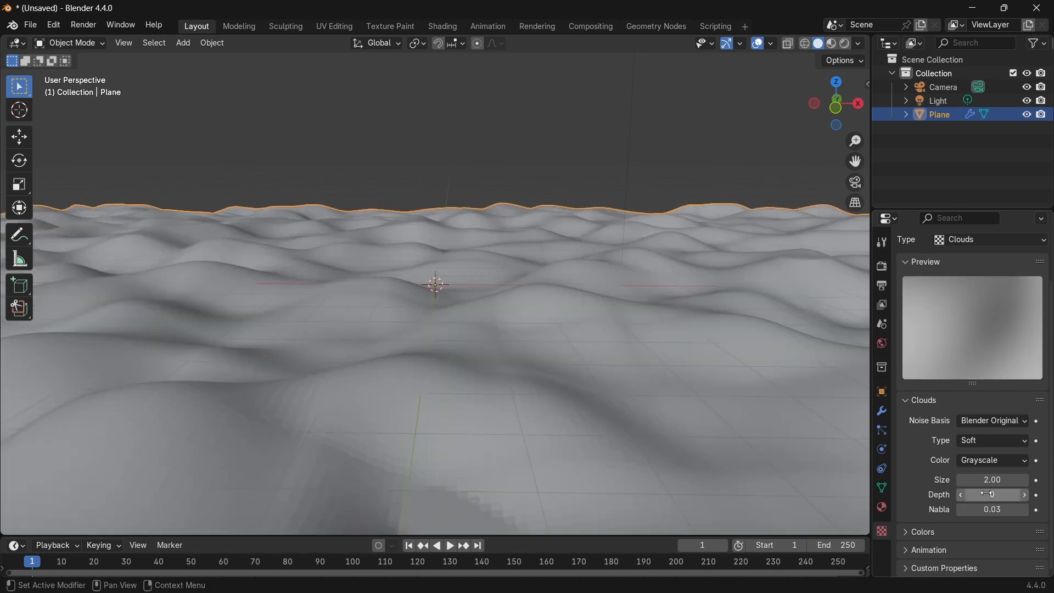
left_click(984, 490)
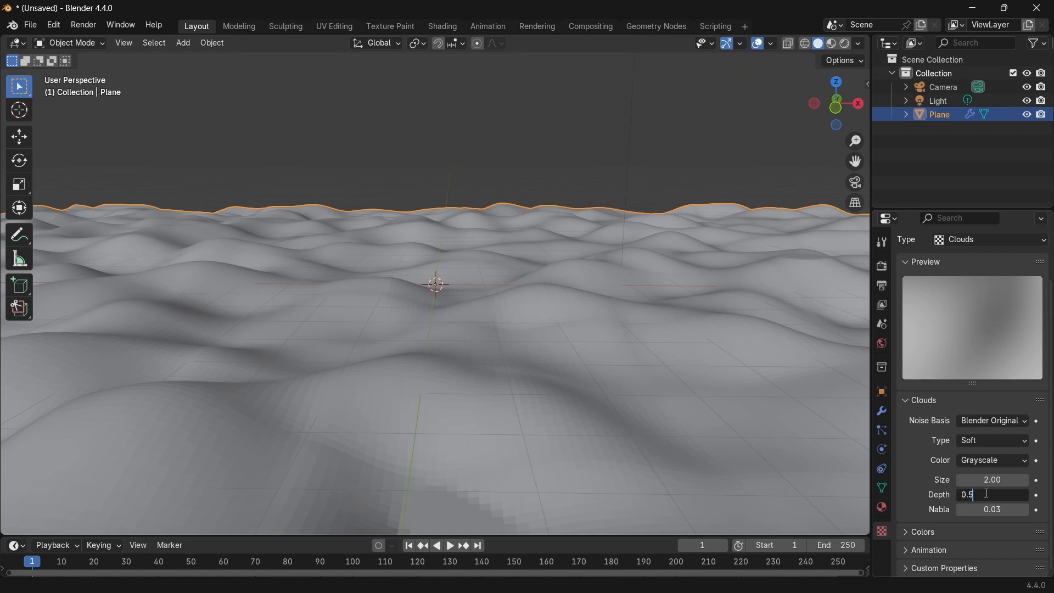
key("Return")
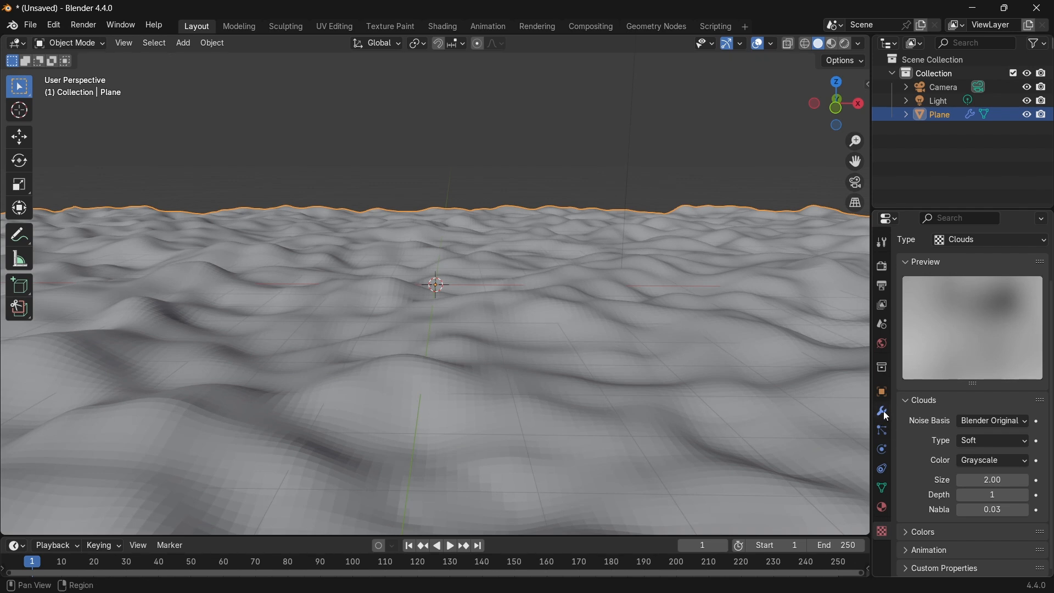
Step: Set the Displace modifier's Strength to 1.300, shade the plane smooth and deselect it
left_click(883, 412)
mouse_move(991, 372)
left_mouse_down()
mouse_move(1042, 372)
mouse_move(984, 371)
mouse_move(1004, 371)
left_mouse_up()
right_click(442, 305)
left_click(442, 306)
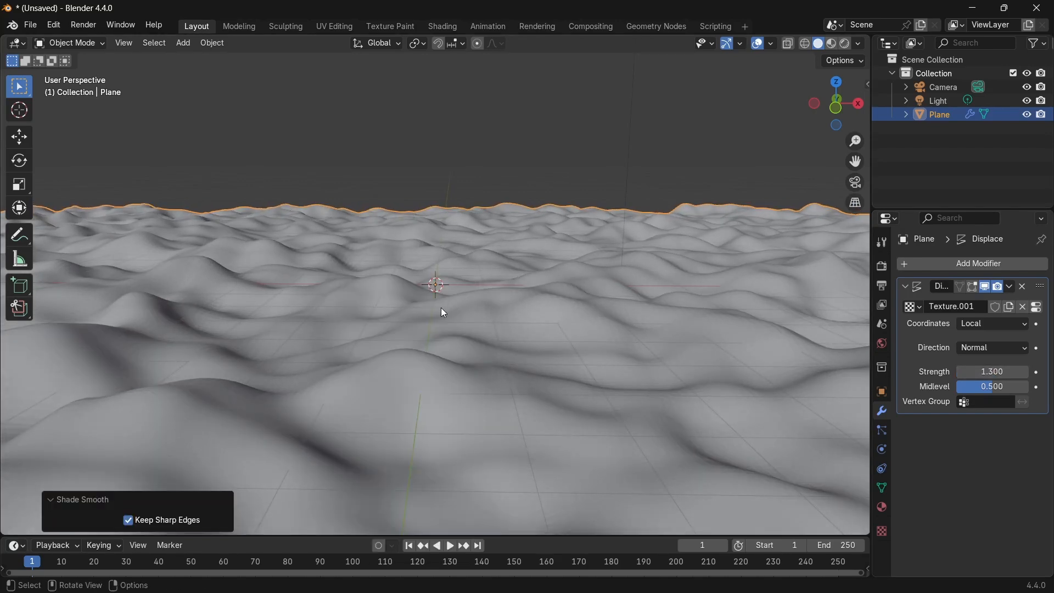
left_click(472, 103)
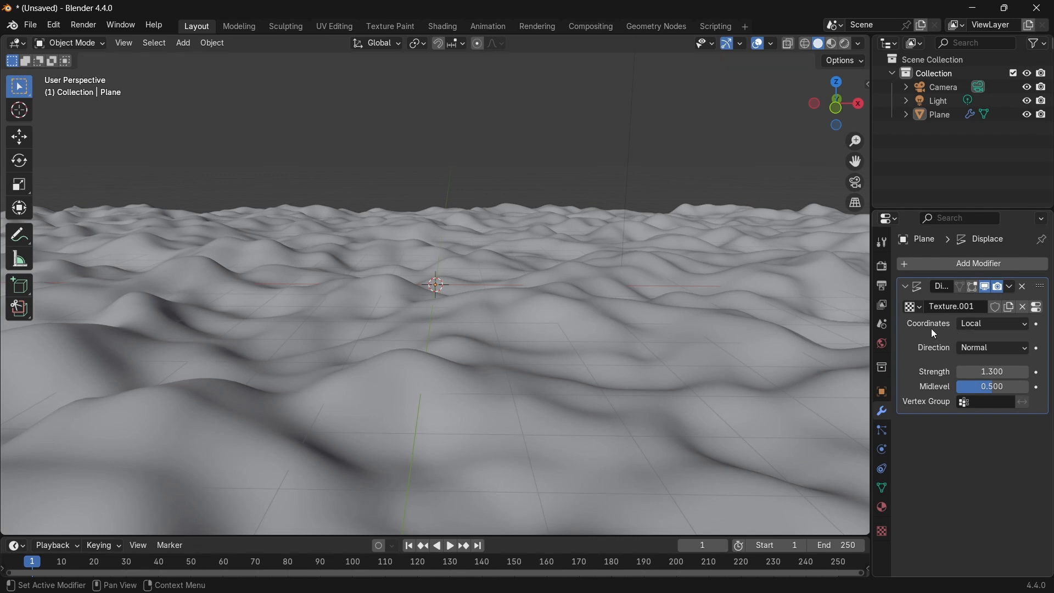
Step: Select the plane again and turn on the display of its local Axes in the object's viewport display settings
left_click(999, 324)
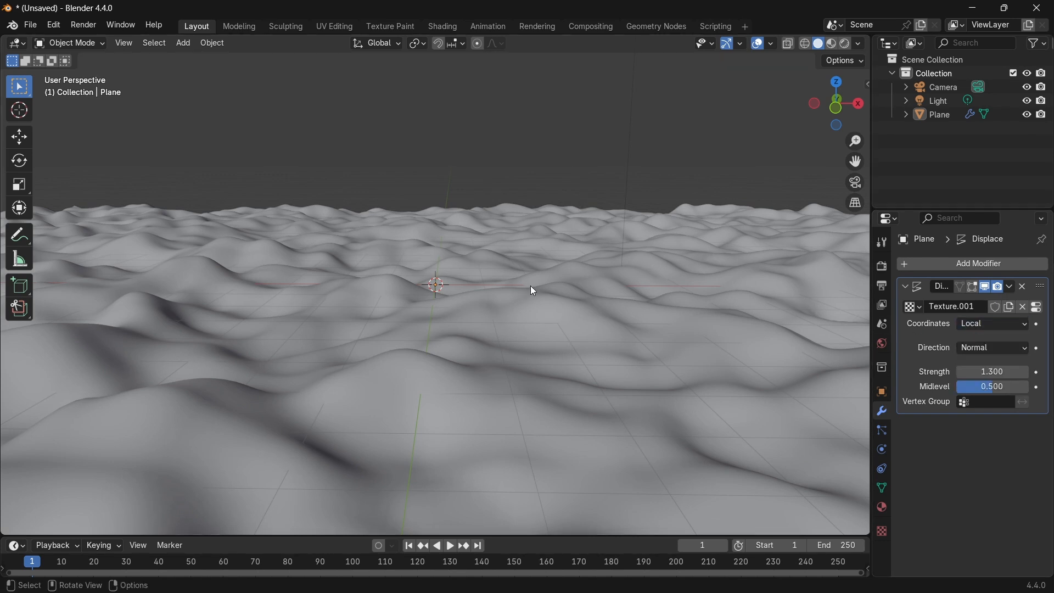
left_click(548, 224)
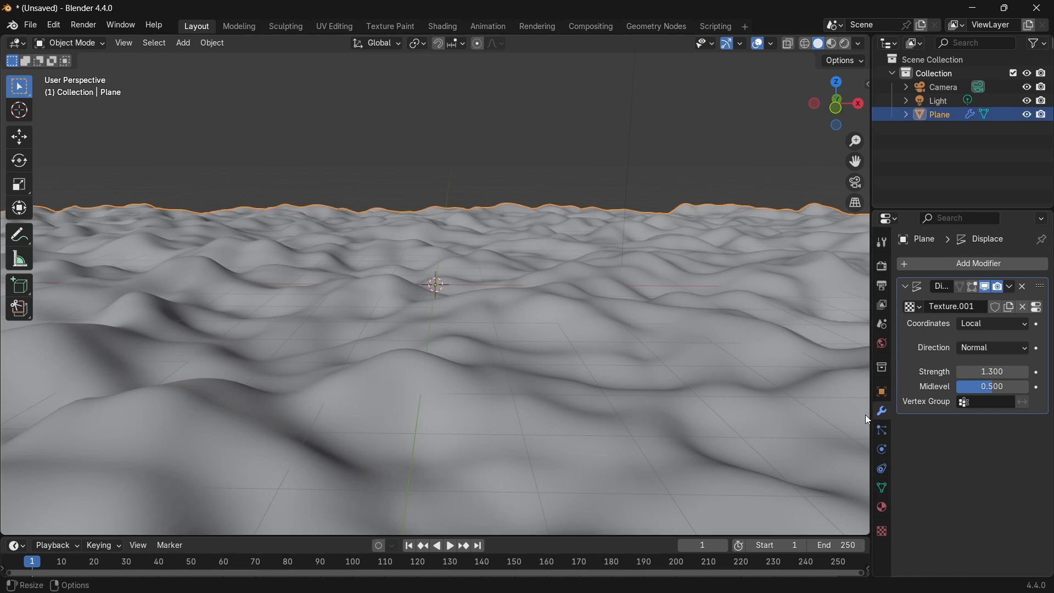
left_click(882, 391)
scroll(902, 350, "down", 8)
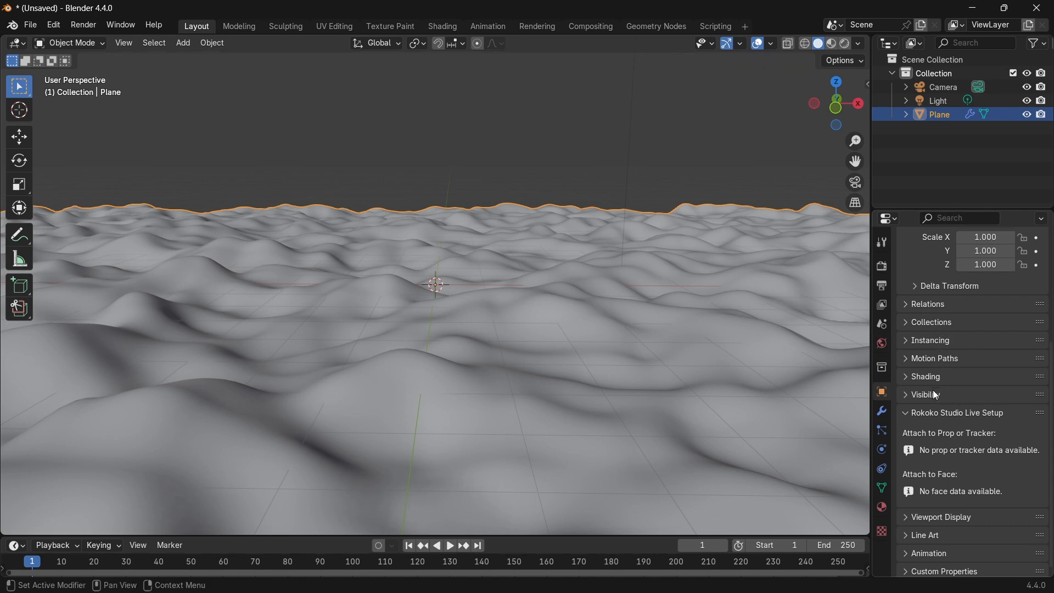
left_click_drag(1048, 412, 1048, 472)
left_click(925, 511)
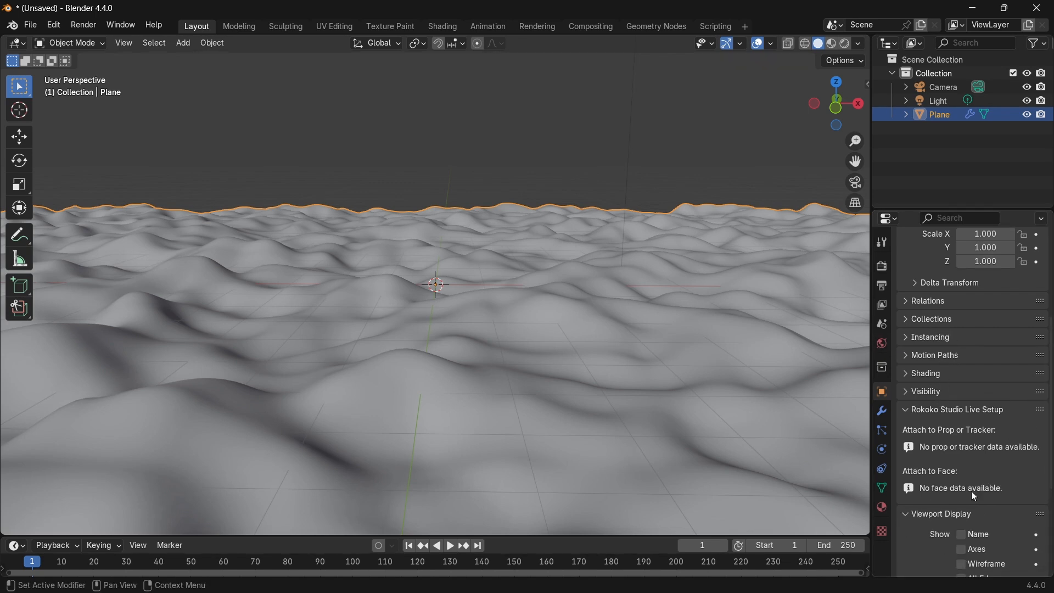
scroll(955, 472, "down", 6)
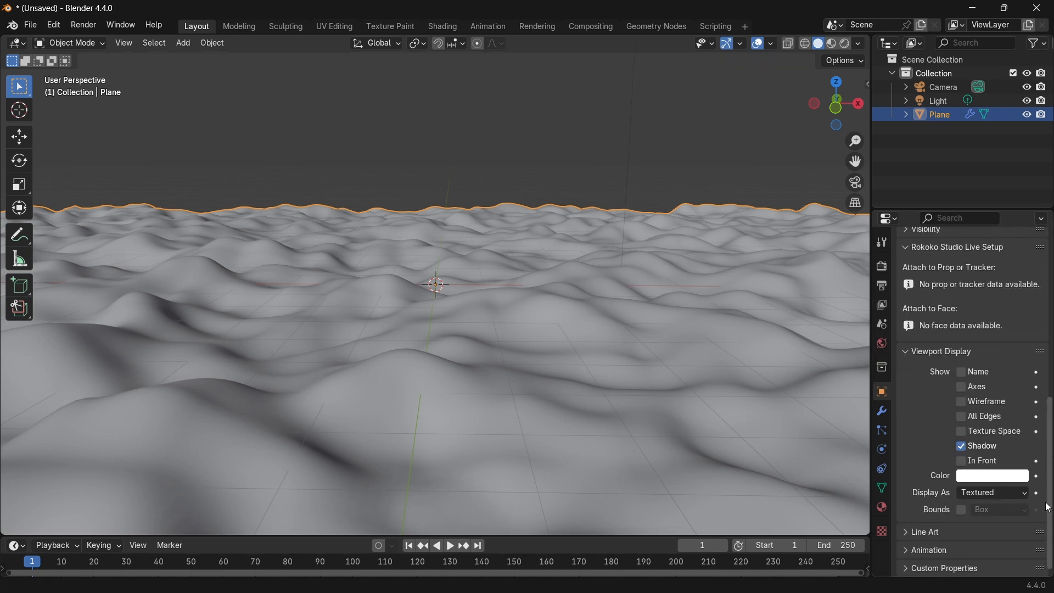
left_click(961, 389)
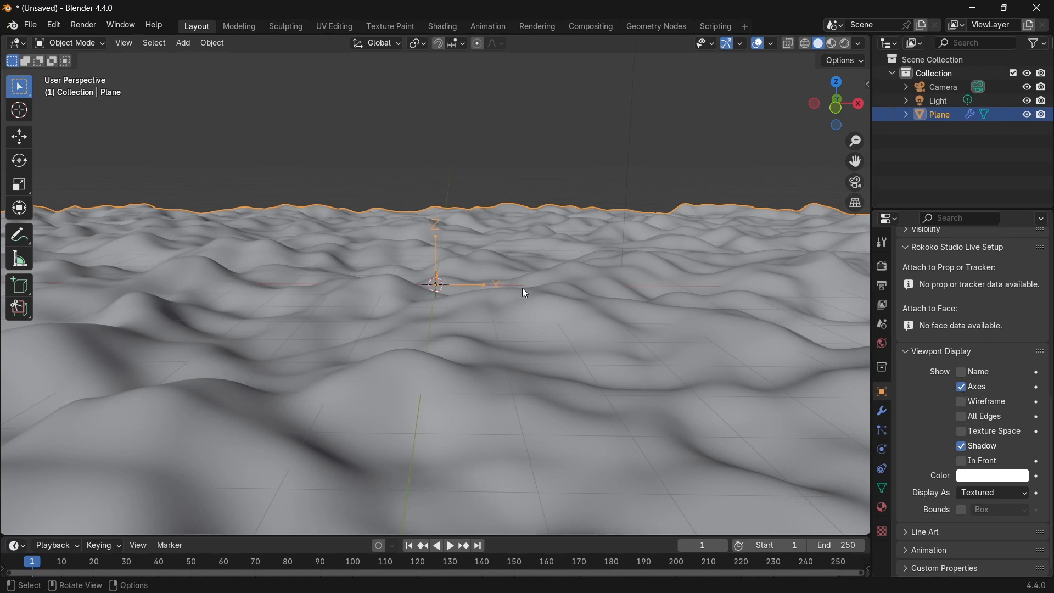
Step: Look at the plane's local axes from several sides and enable the global Z axis in the viewport overlays
middle_click_drag(427, 164, 455, 252)
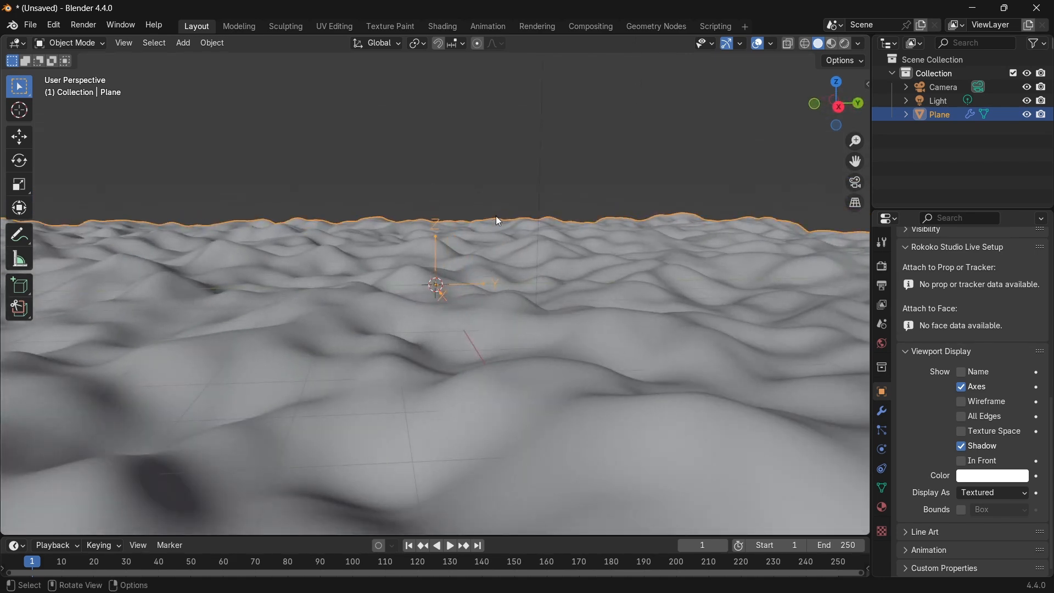
middle_click_drag(499, 222, 587, 227)
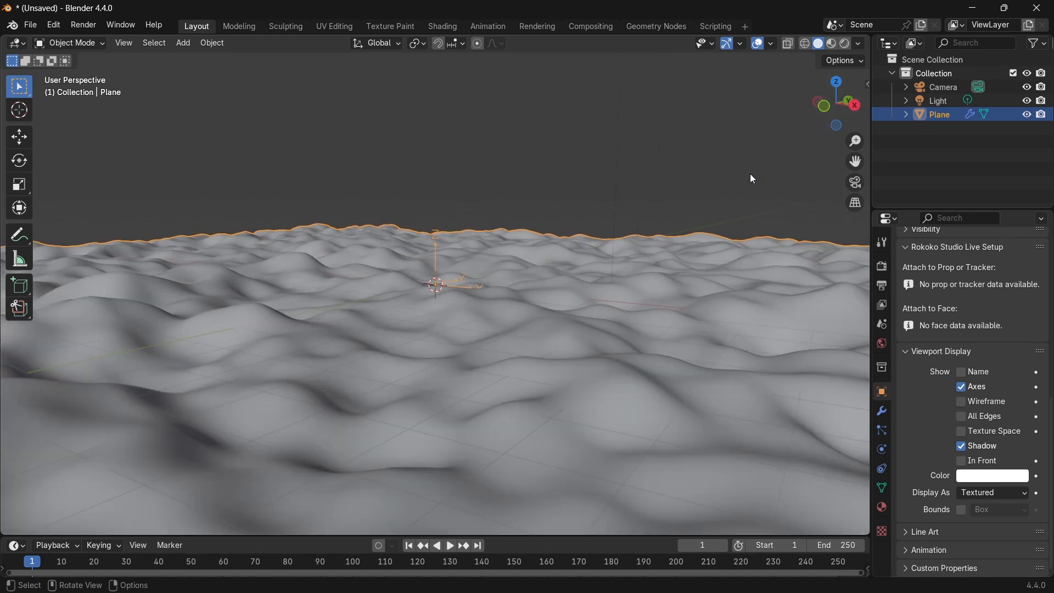
left_click(771, 44)
left_click(851, 112)
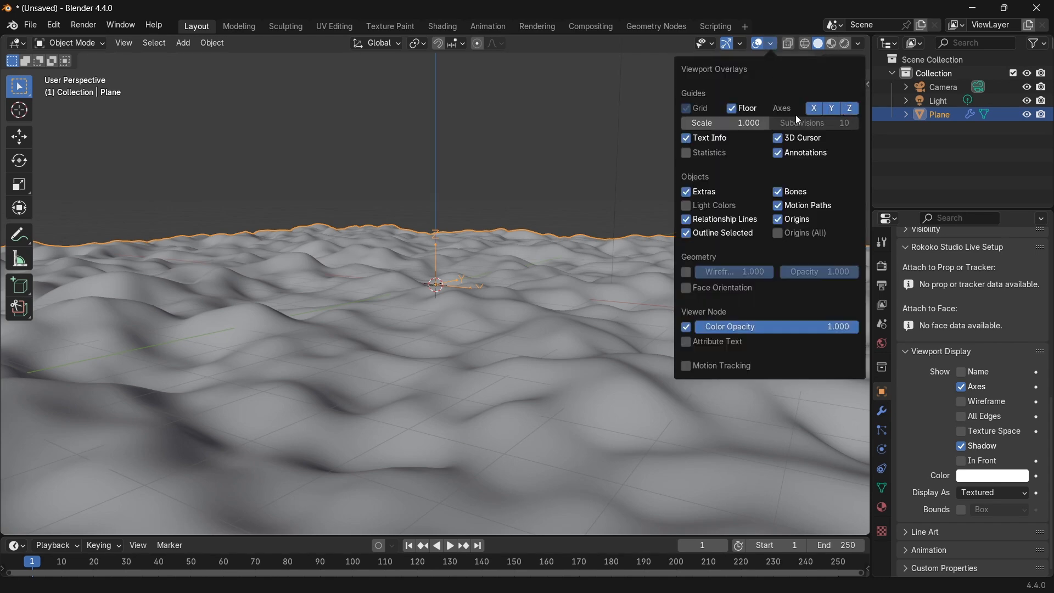
scroll(552, 242, "down", 8)
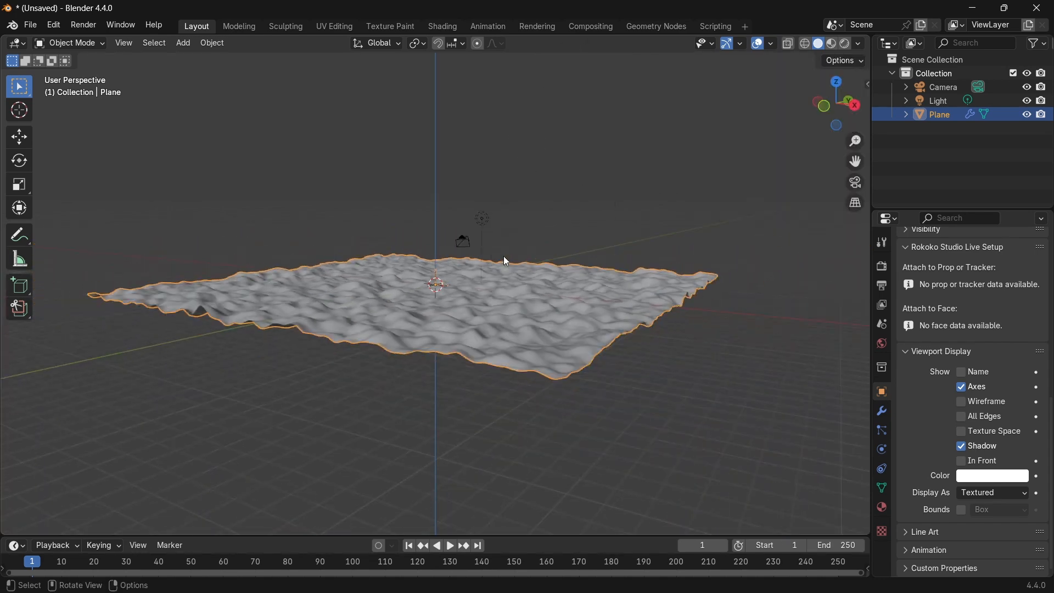
Step: Rotate the plane freehand into a steep slope and compare its local axes with the global axes
middle_click_drag(506, 261, 485, 396)
middle_click_drag(534, 319, 600, 284)
key("r")
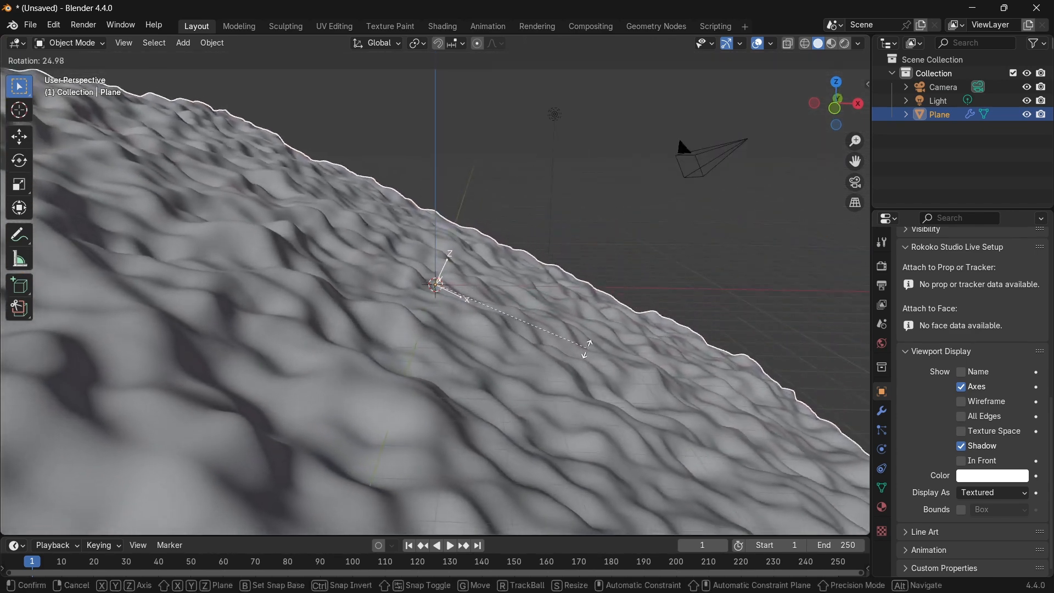
left_click(547, 377)
left_click(781, 307)
scroll(505, 351, "up", 4)
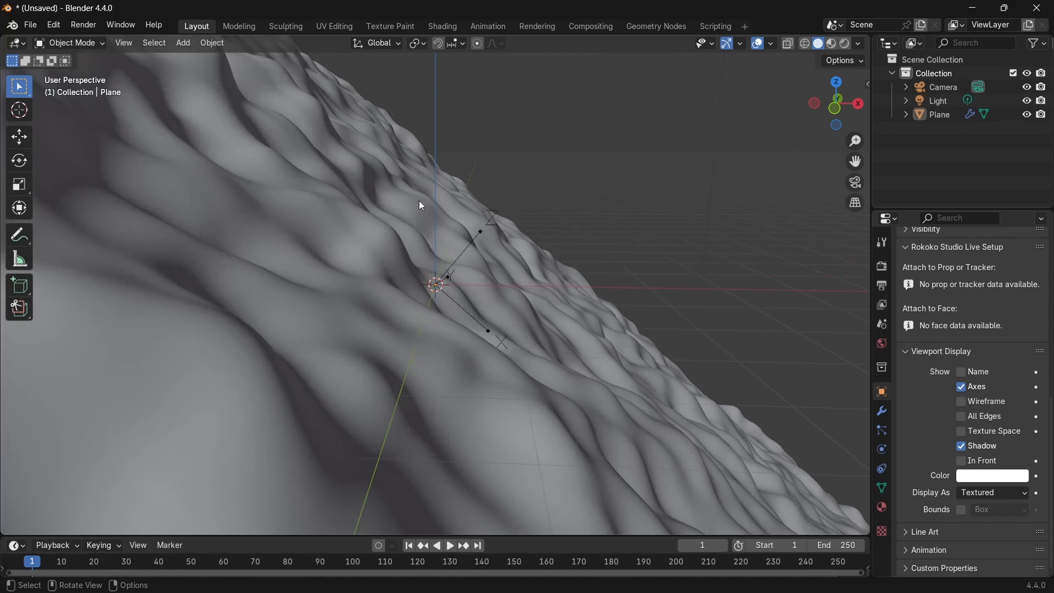
left_click(528, 273)
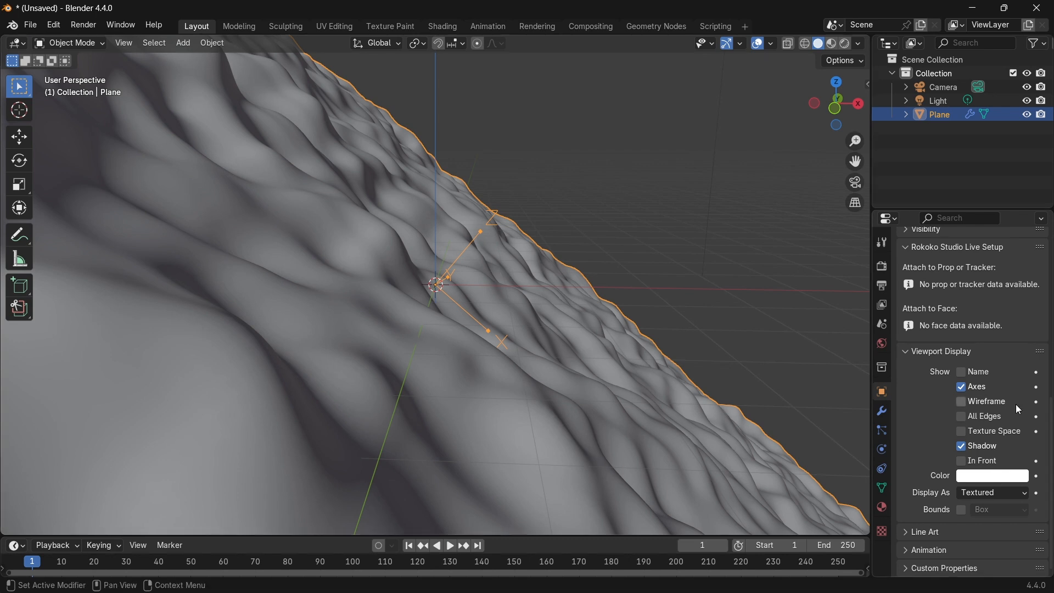
Step: Set the Displace modifier's Coordinates to Global and test-rotate the plane to see how the displacement reacts
left_click(882, 415)
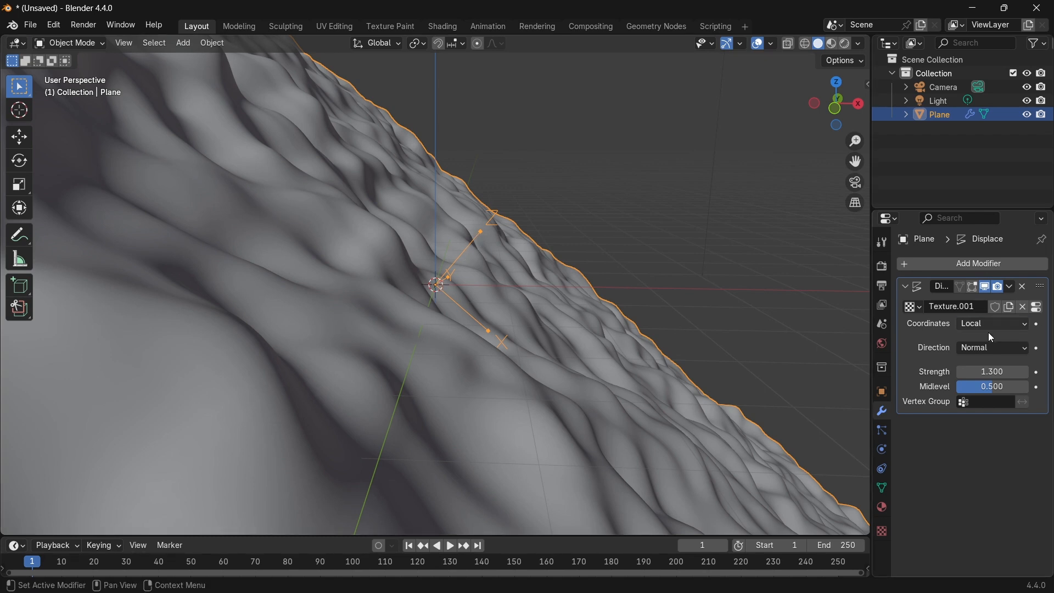
left_click(967, 325)
left_click(979, 352)
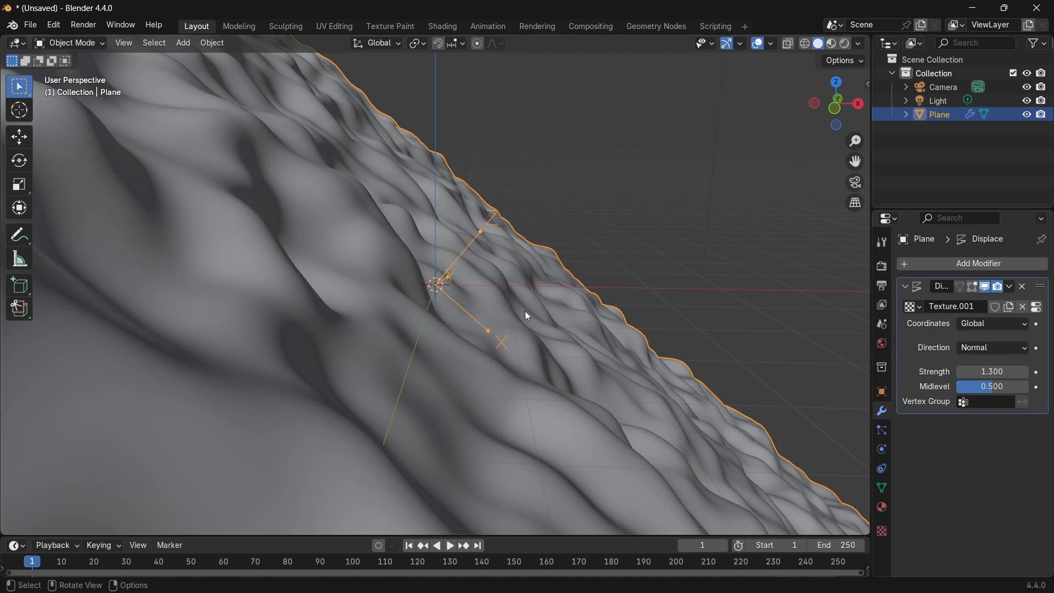
key("r")
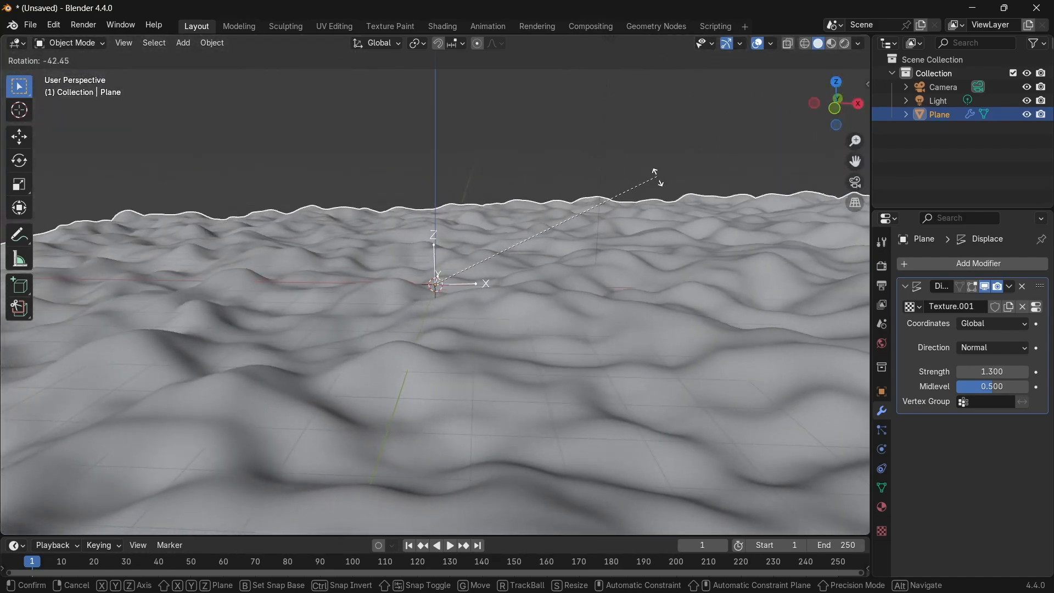
left_click(643, 202)
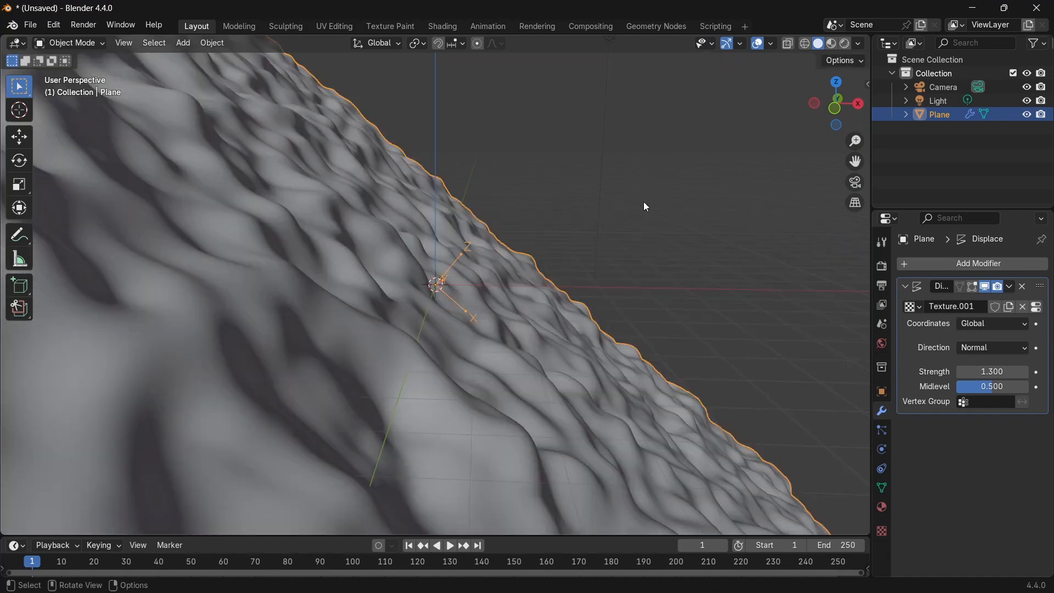
Step: Set the Displace modifier's Coordinates to Object, add a torus and move it about 9.73 m in X, 5.89 m in Y and 5.61 m in Z
left_click(974, 328)
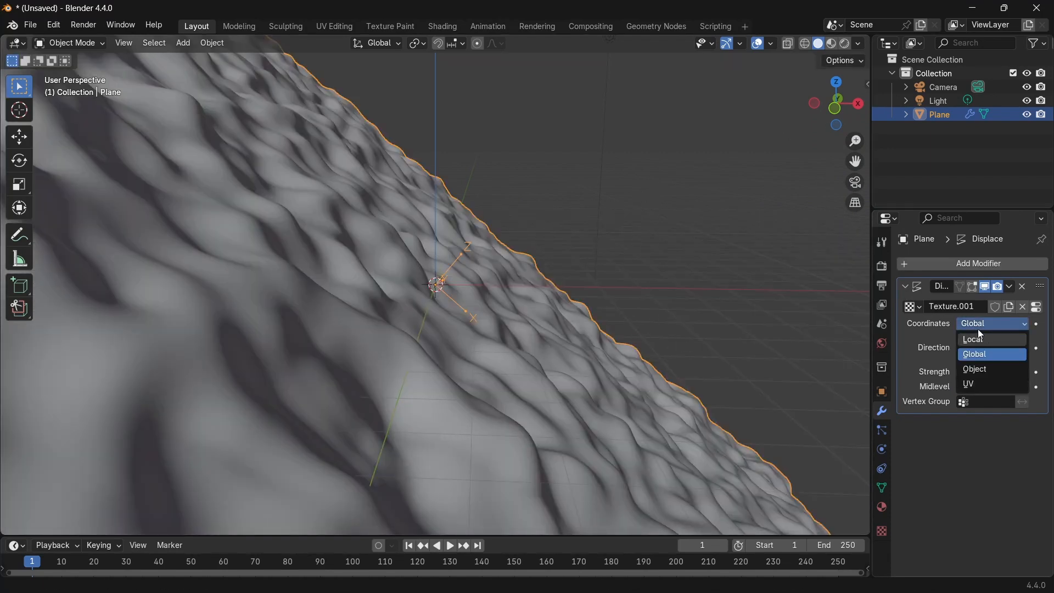
left_click(989, 369)
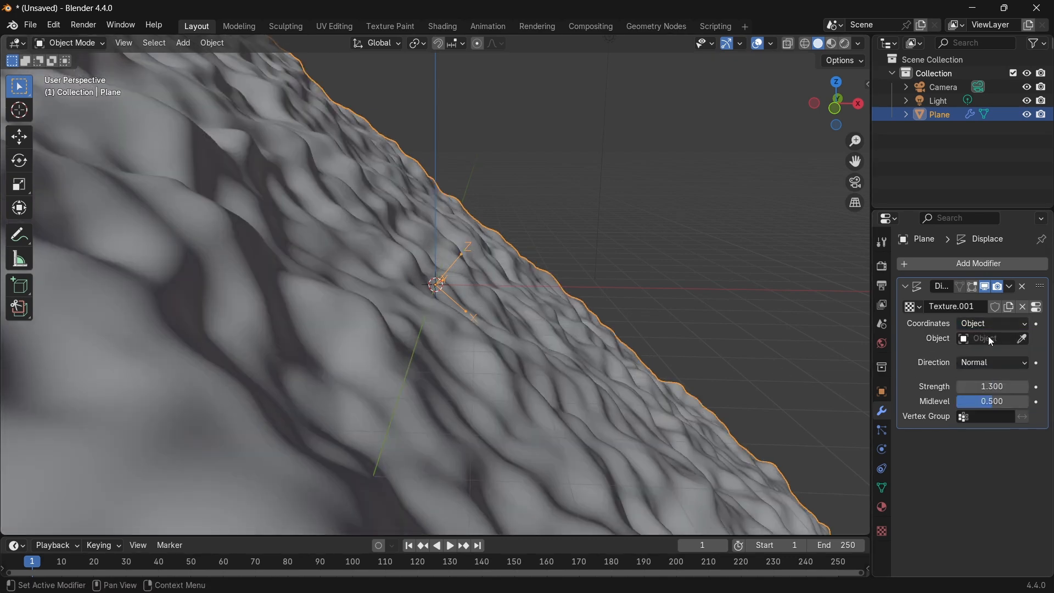
scroll(574, 251, "down", 4)
middle_click_drag(790, 350, 681, 322)
key("shift+a")
mouse_move(648, 328)
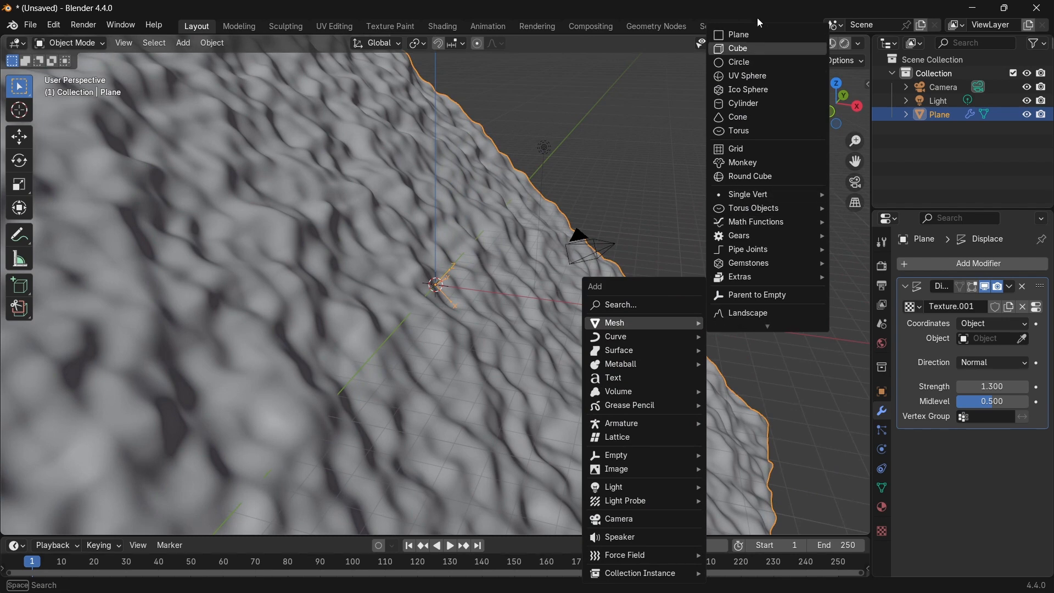
left_click(745, 134)
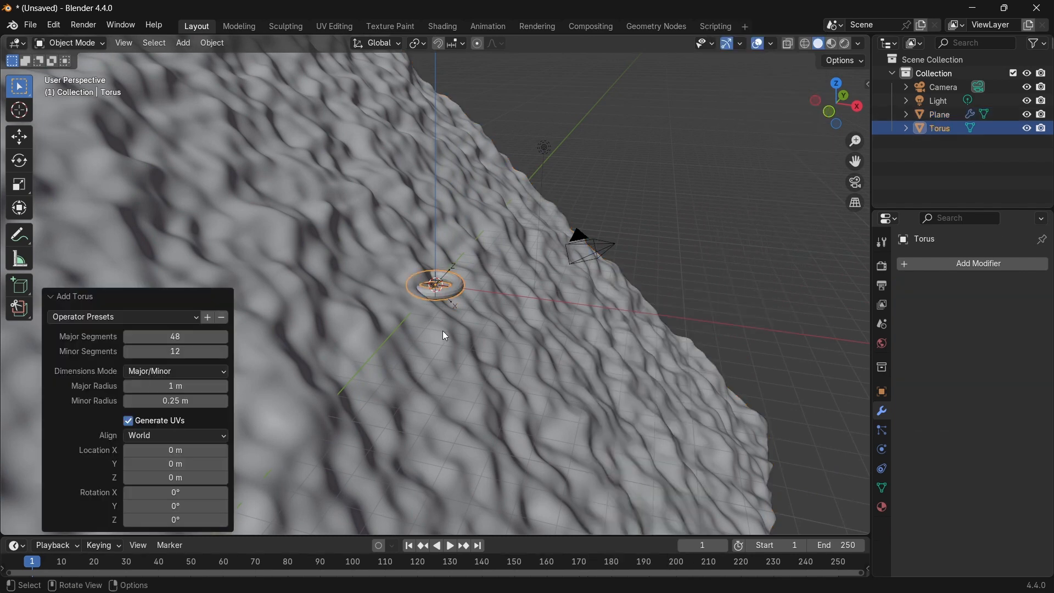
key("g")
left_click(684, 216)
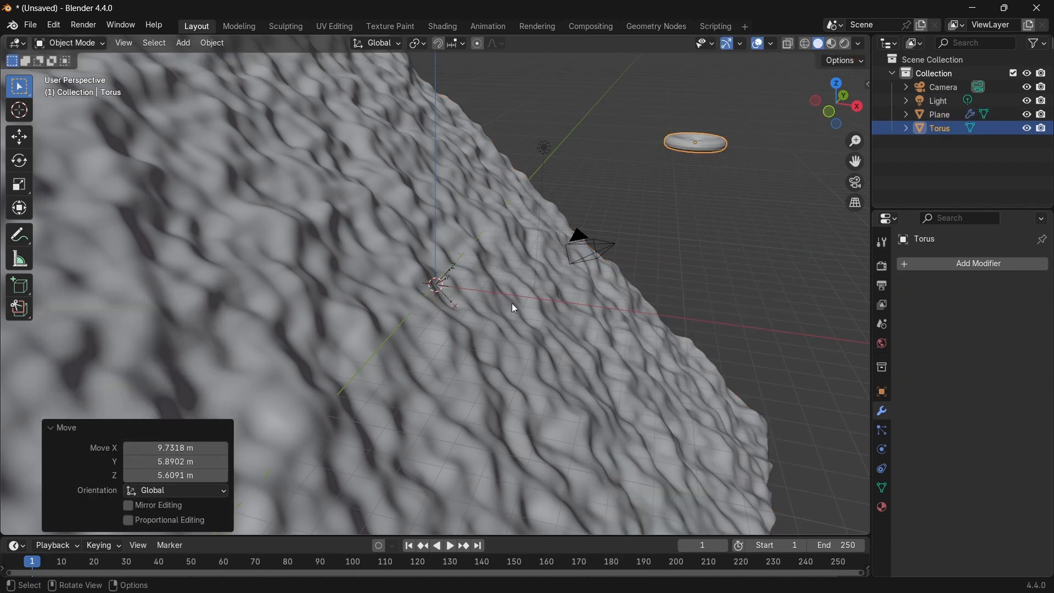
Step: Select the plane and assign the torus as the coordinate object of its Displace modifier
left_click(458, 303)
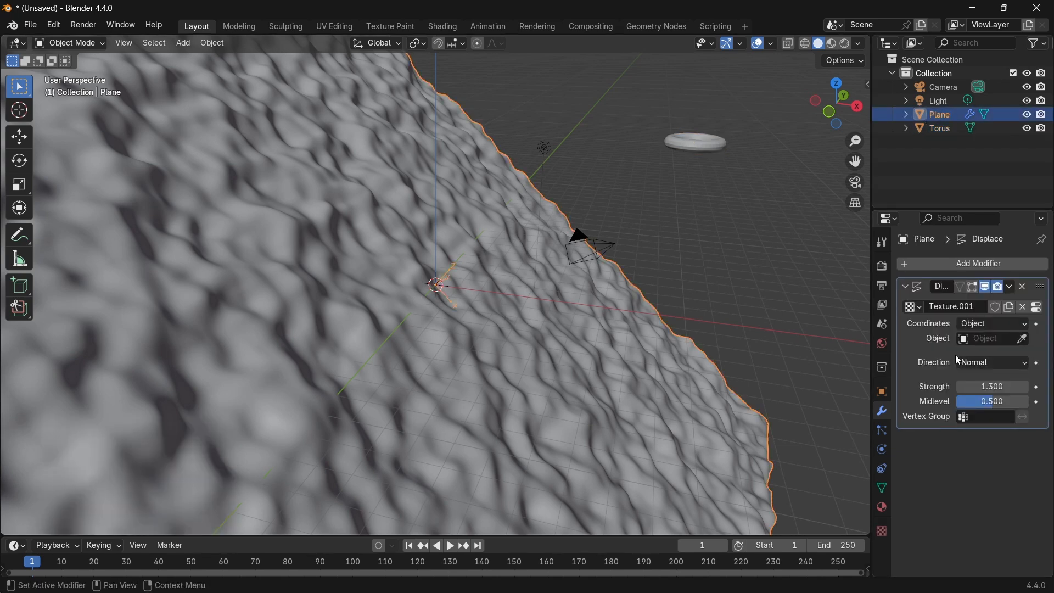
left_click(1024, 339)
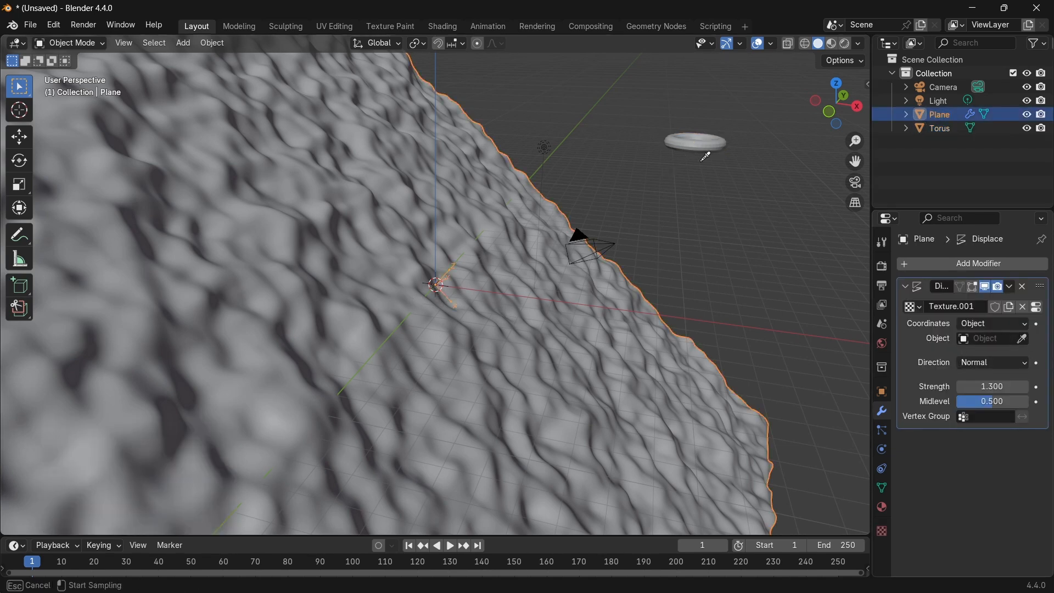
left_click(709, 147)
left_click(673, 140)
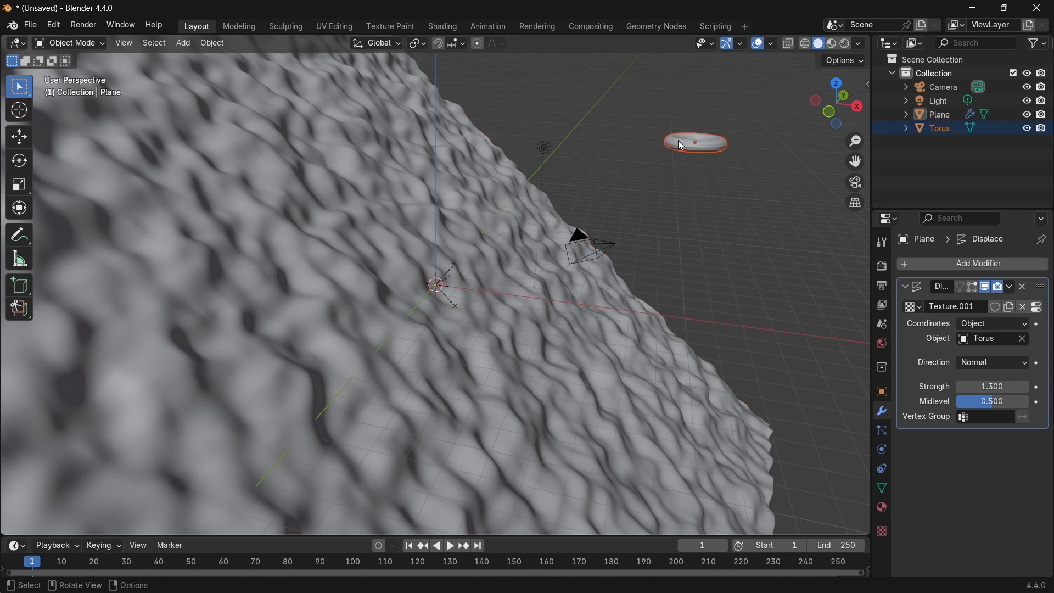
Step: Try moving the torus in several directions and watch how the plane's displacement pattern reacts from different sides
left_click(683, 147)
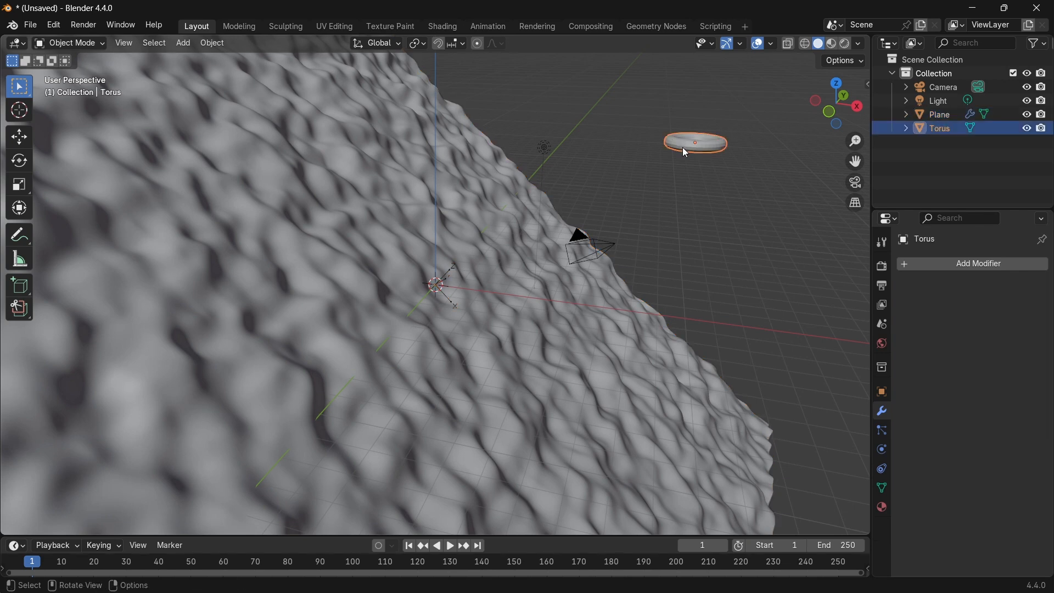
key("g")
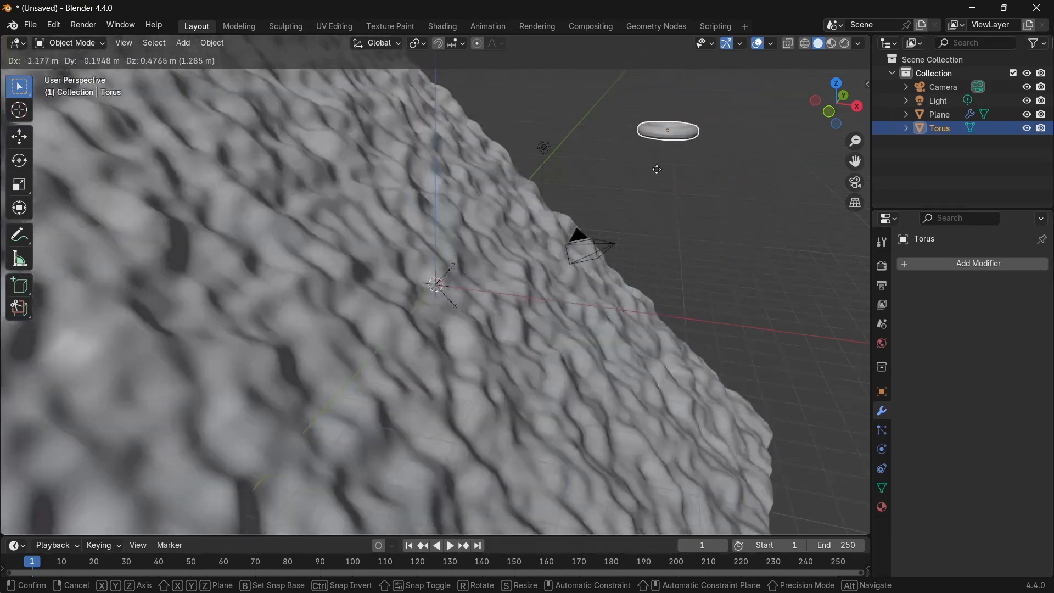
left_click(684, 207)
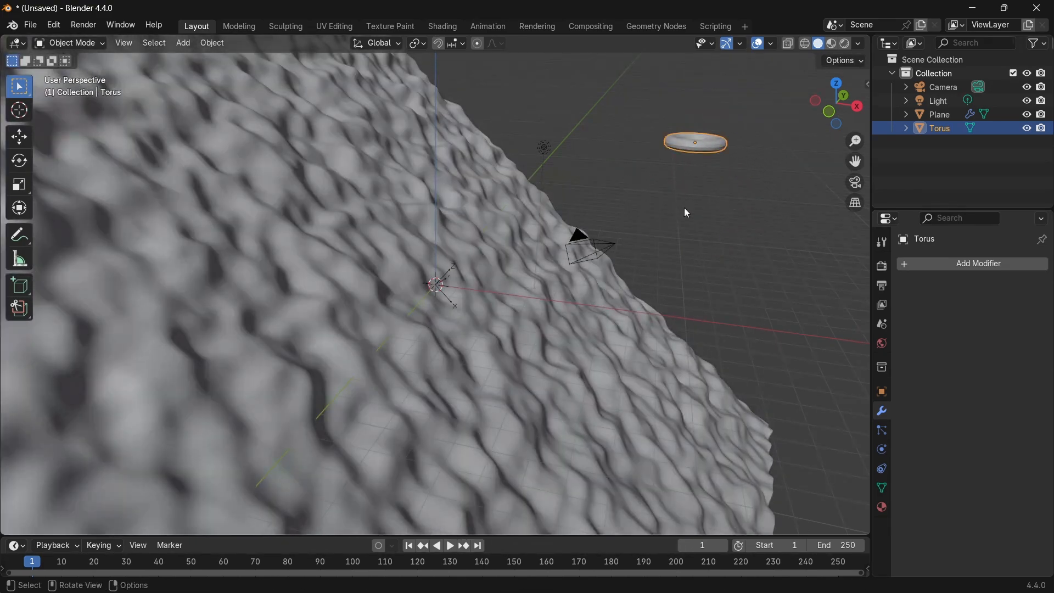
middle_click_drag(684, 208, 614, 220)
key("g")
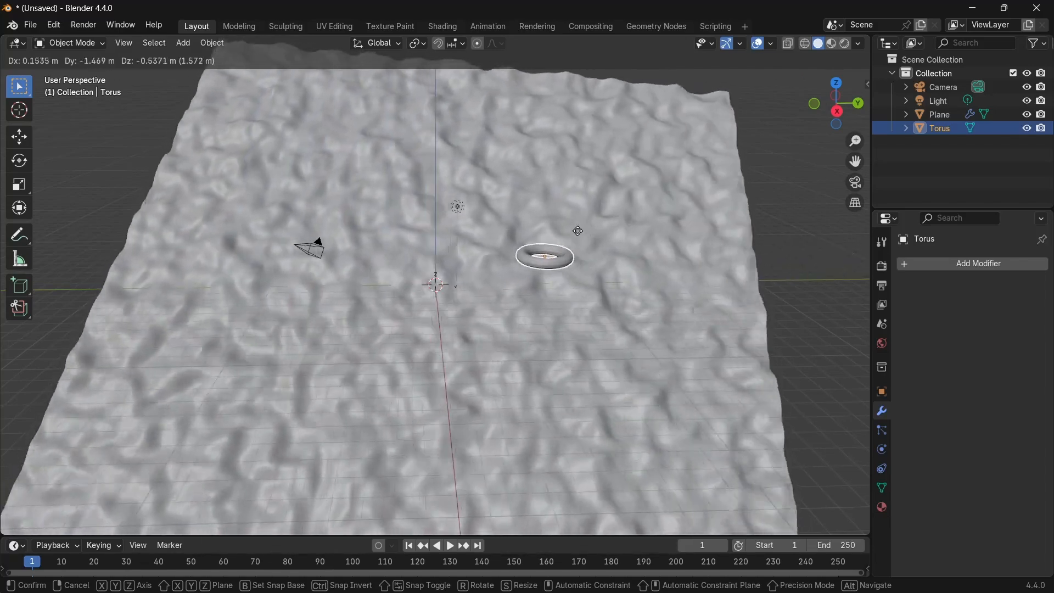
left_click(520, 251)
middle_click_drag(520, 251, 638, 222)
key("g")
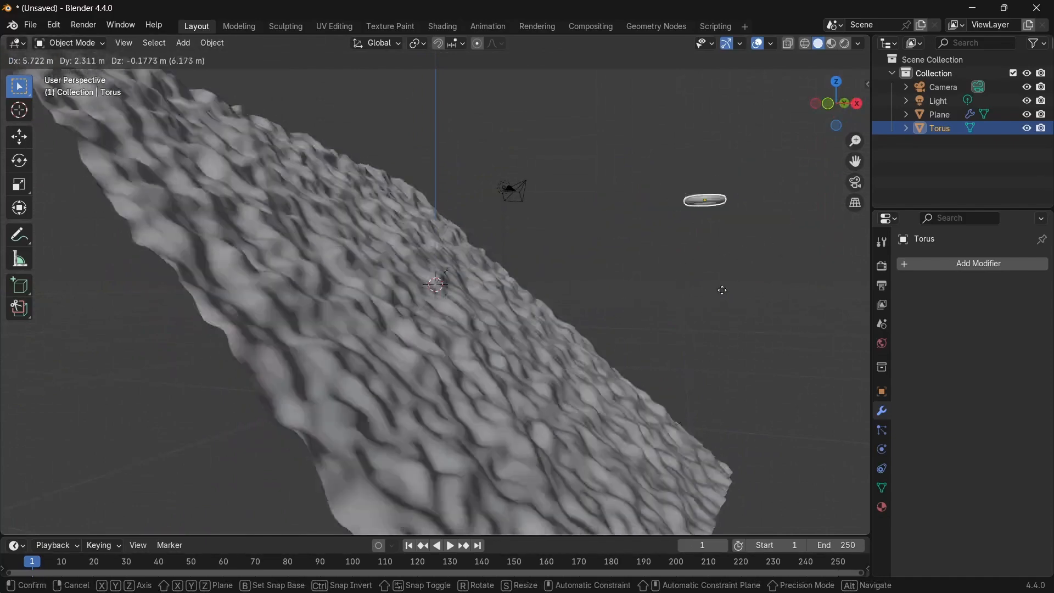
right_click(561, 359)
Step: Assign a rectangular block of vertices around the plane's centre to a new vertex group and return to Object Mode
left_click(565, 364)
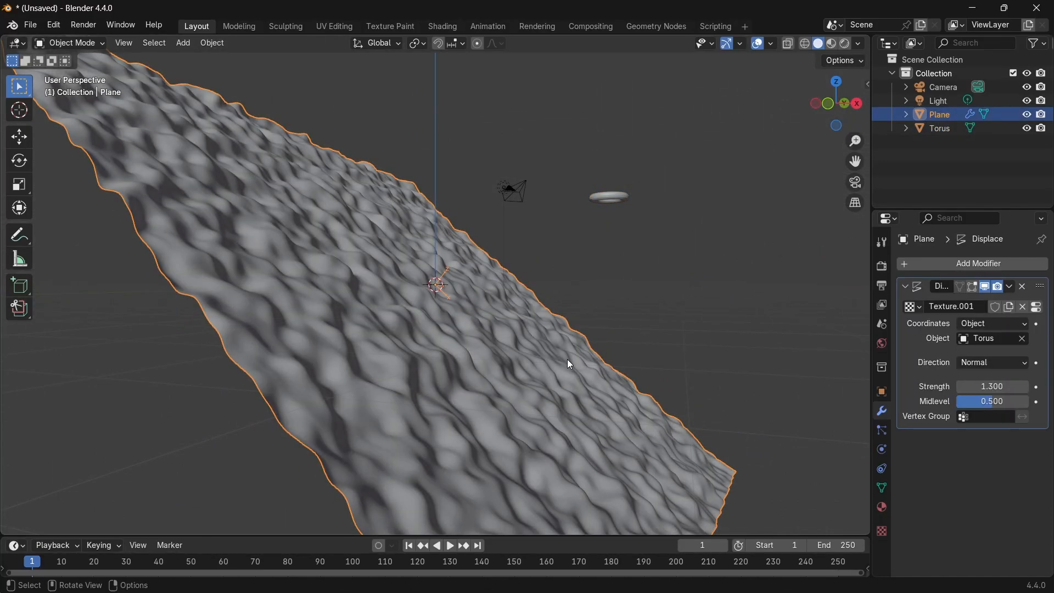
middle_click_drag(567, 359, 706, 328)
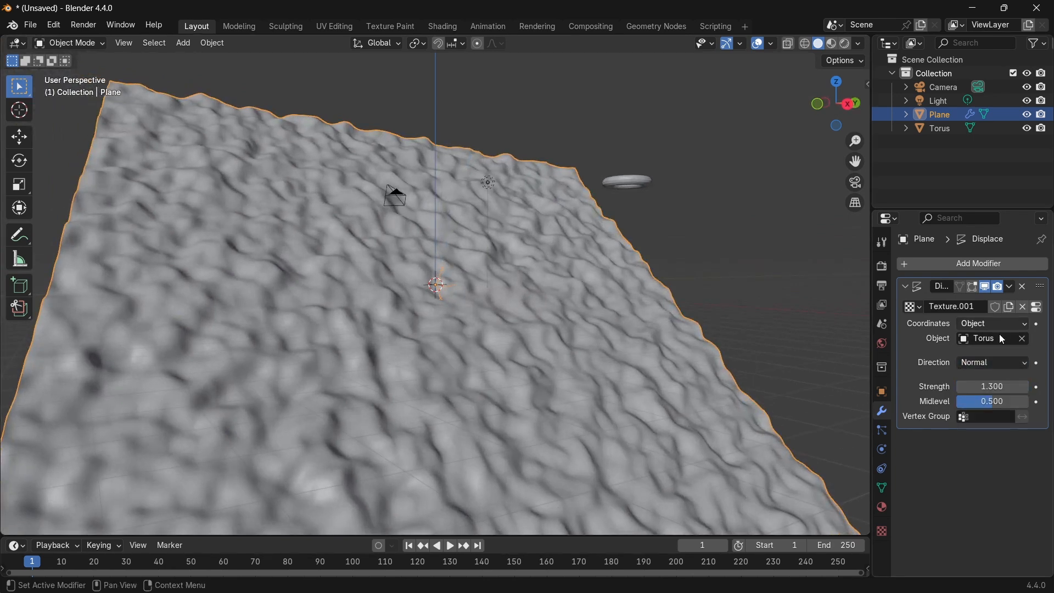
left_click(990, 360)
key("Tab")
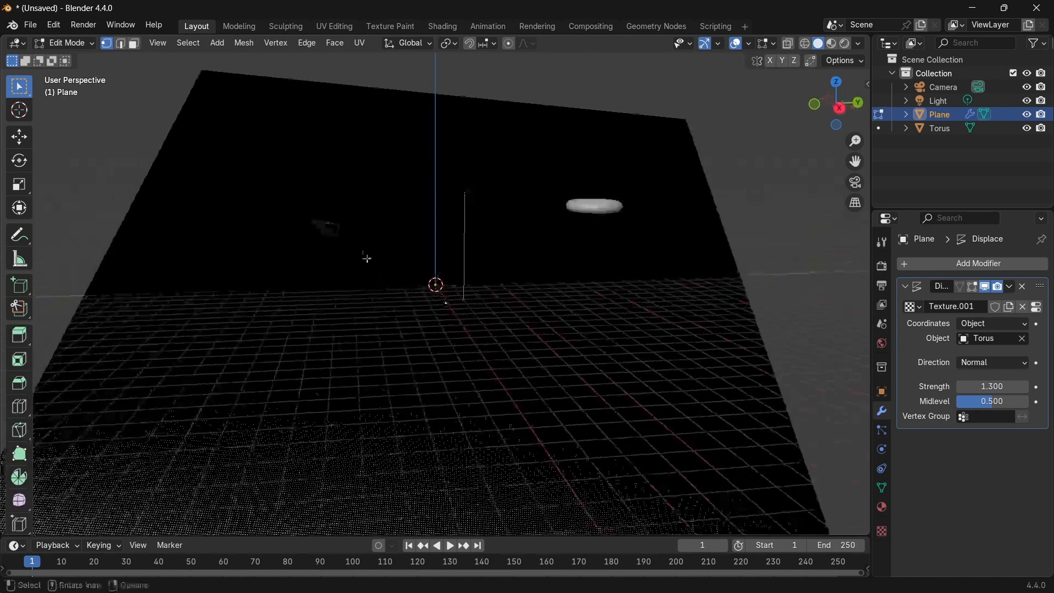
left_click_drag(328, 234, 565, 391)
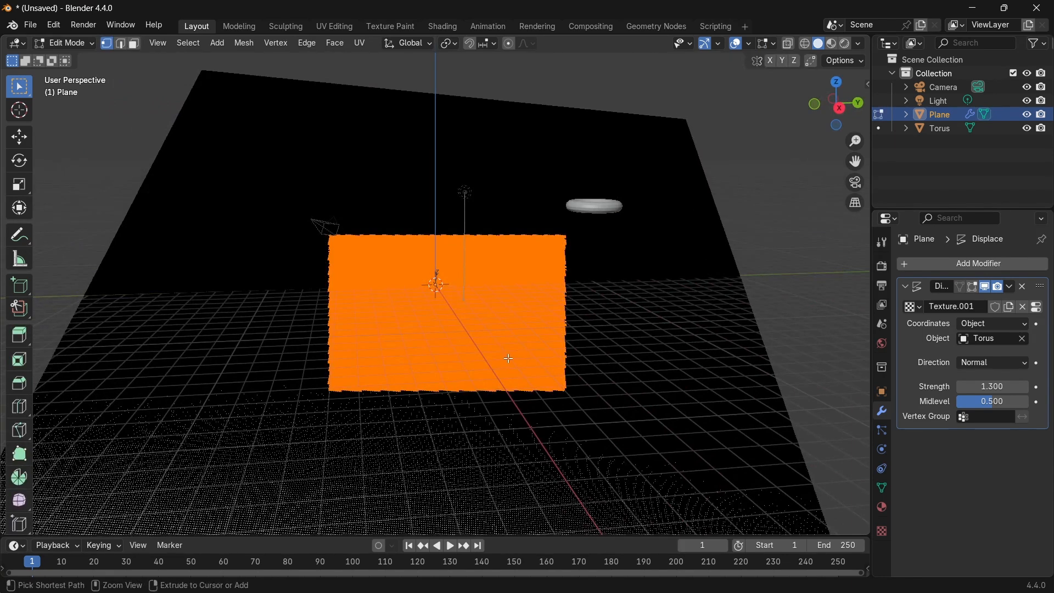
key("ctrl+g")
left_click(506, 359)
key("Tab")
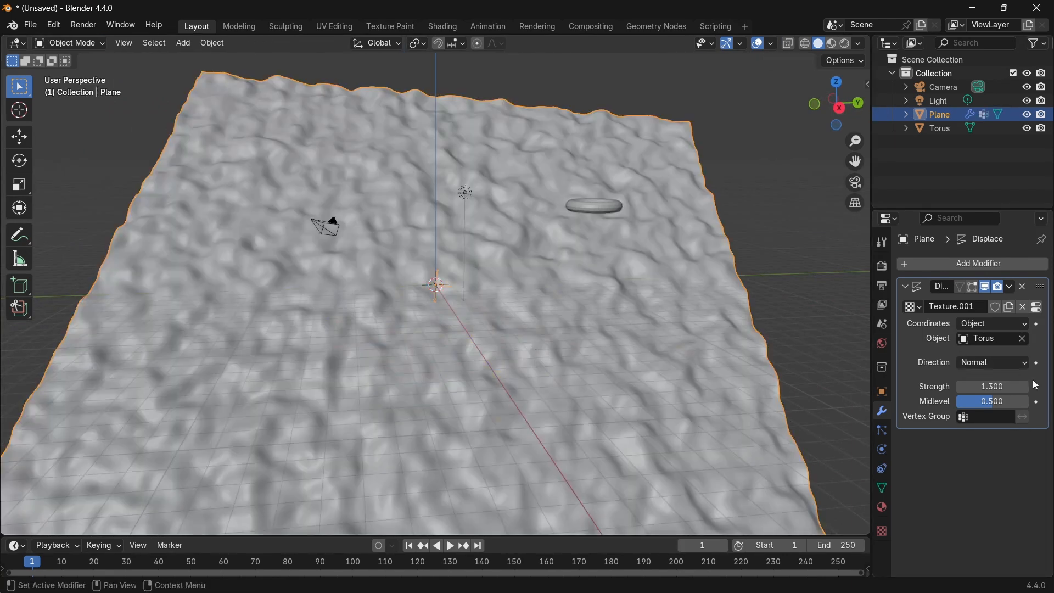
Step: Limit the Displace modifier to the vertex group named Group and view the restricted area from the side
left_click(973, 421)
left_click(884, 435)
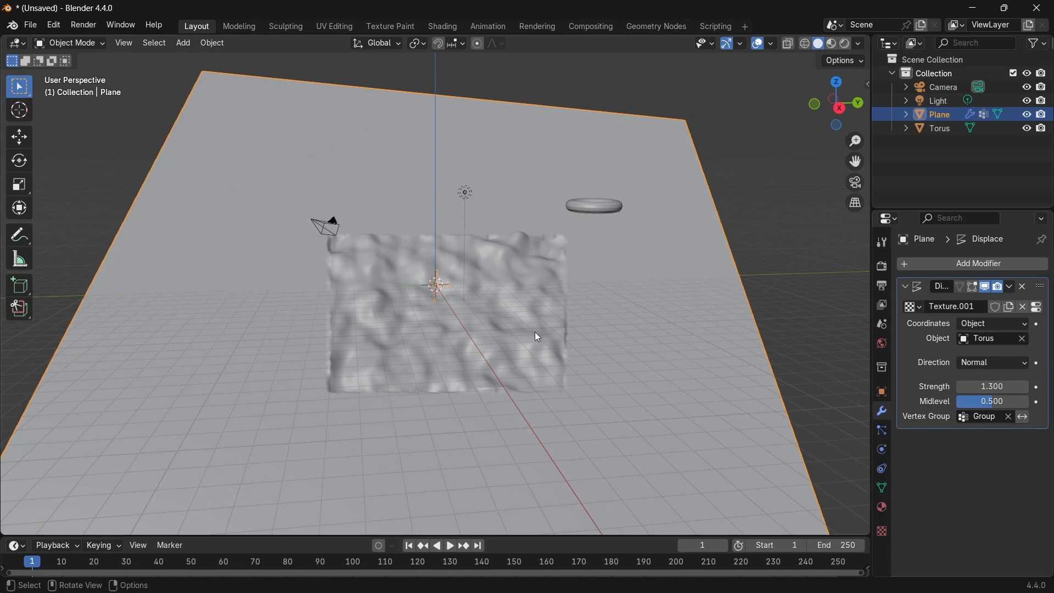
middle_click_drag(536, 337, 465, 355)
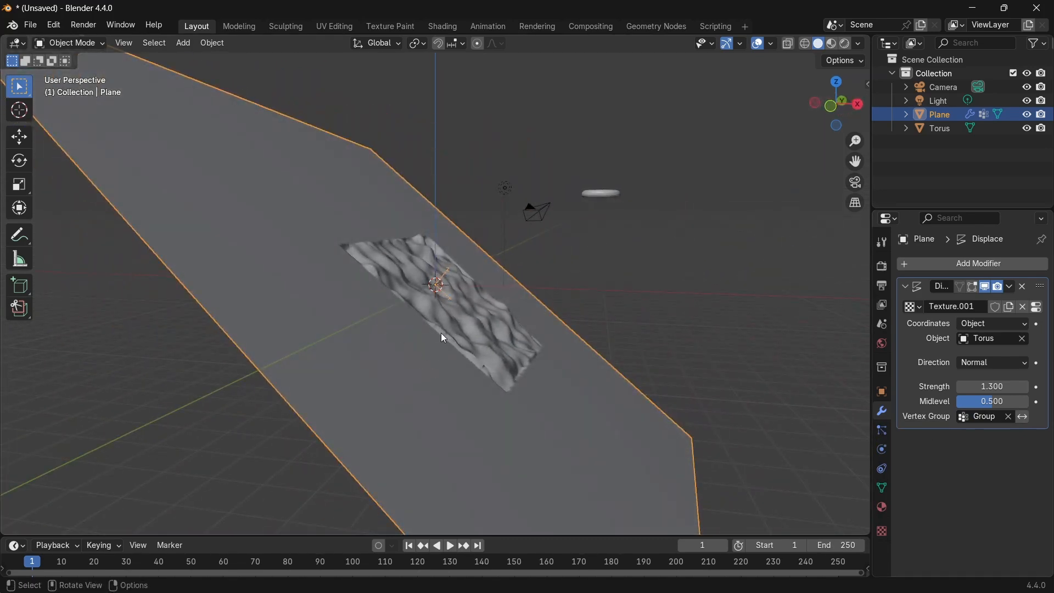
Step: Deselect all the plane's vertices in Edit Mode and check its vertex group in the mesh data properties
key("Tab")
key("alt+a")
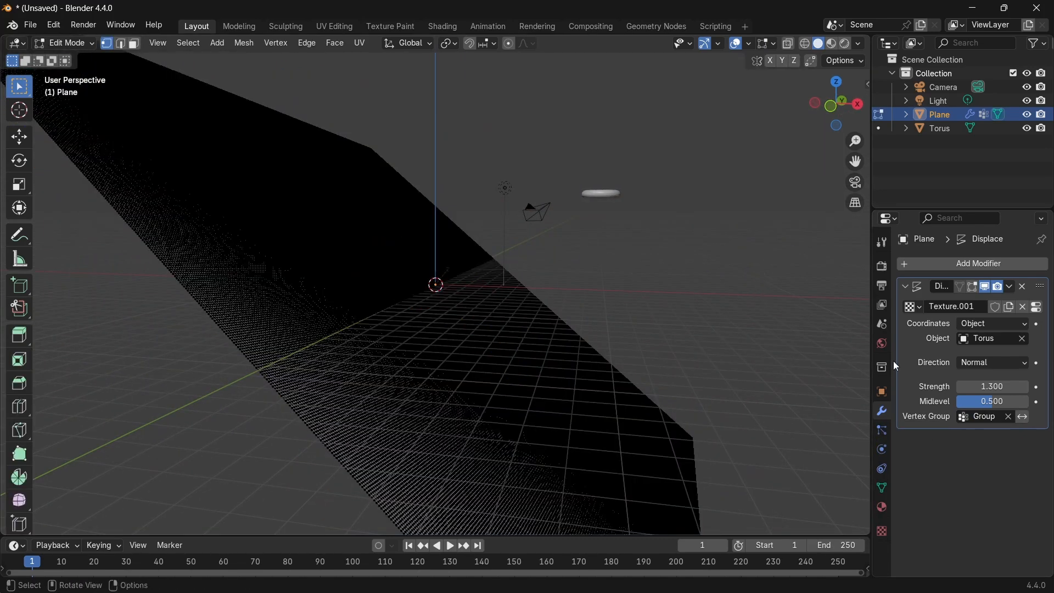
left_click(882, 493)
key("Tab")
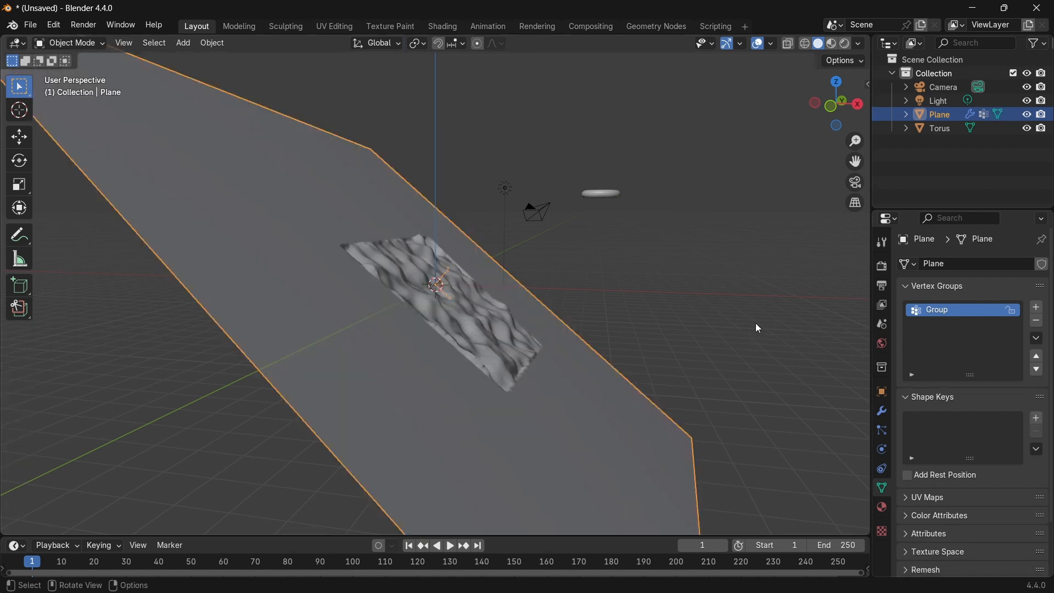
middle_click_drag(755, 322, 667, 342)
left_click(881, 412)
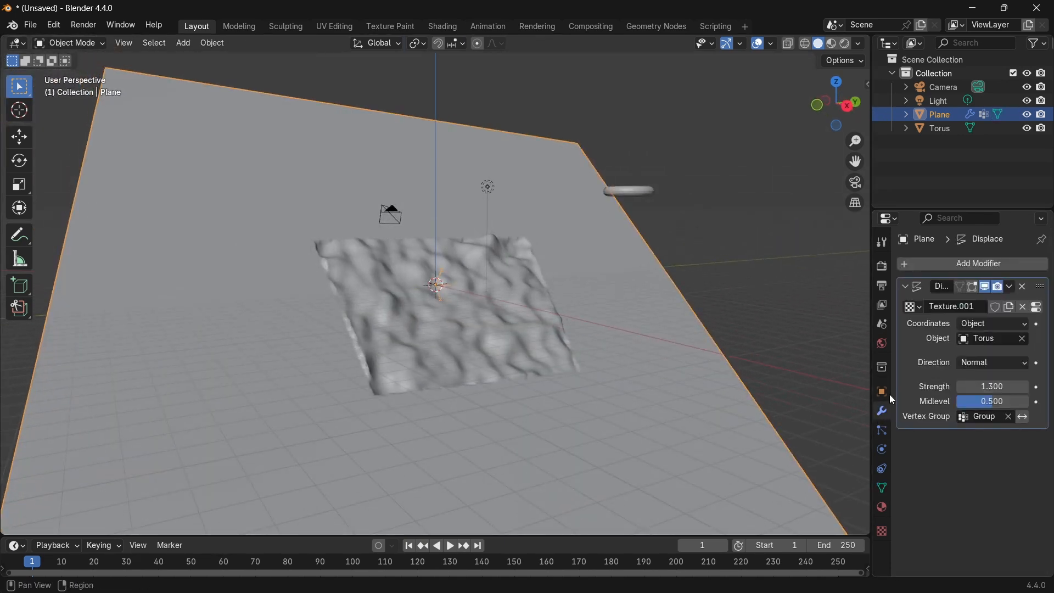
Step: Display the plane's face normals in Edit Mode and increase their display size to inspect their direction
left_click(978, 363)
middle_click_drag(658, 384, 550, 331)
key("Tab")
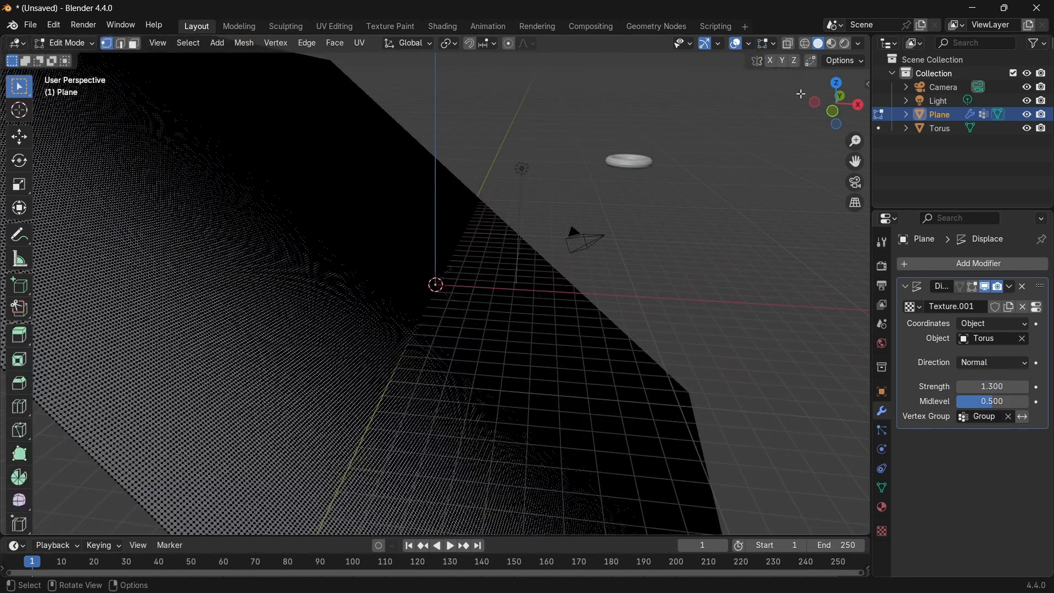
scroll(528, 274, "up", 1)
scroll(528, 275, "up", 8)
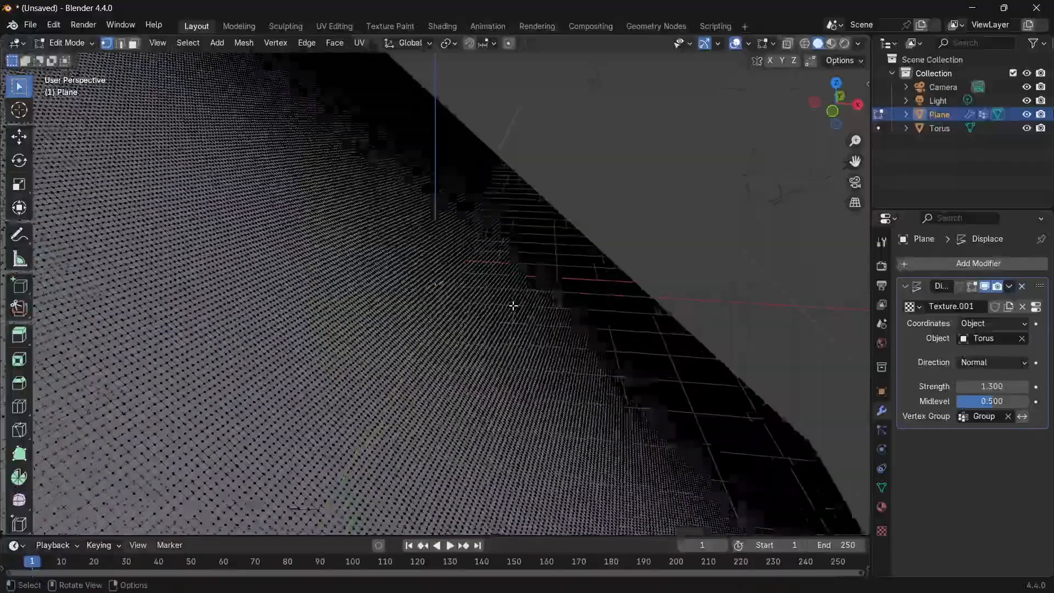
scroll(476, 347, "up", 6)
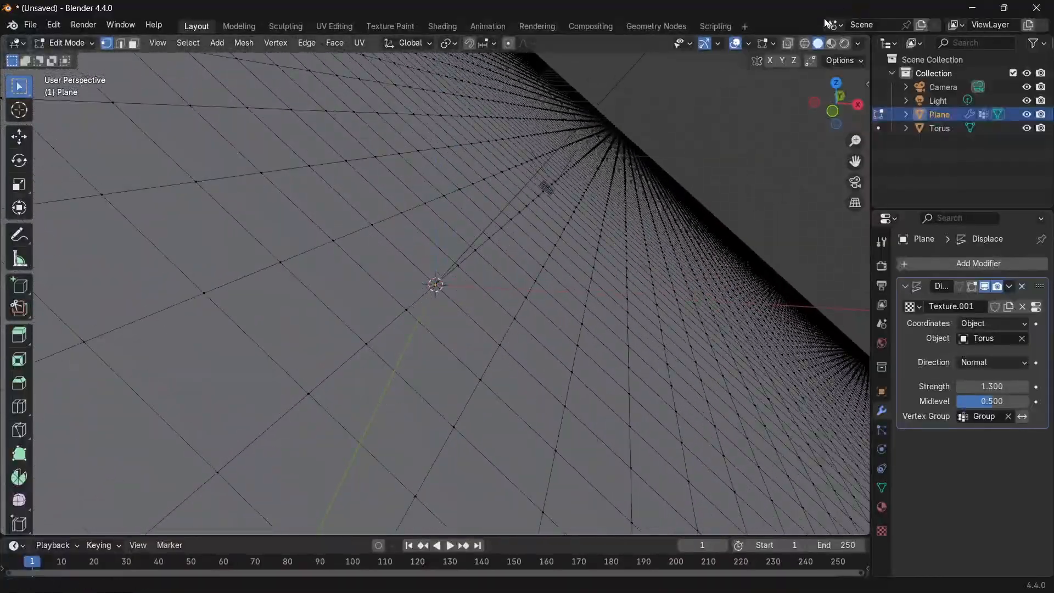
left_click(774, 44)
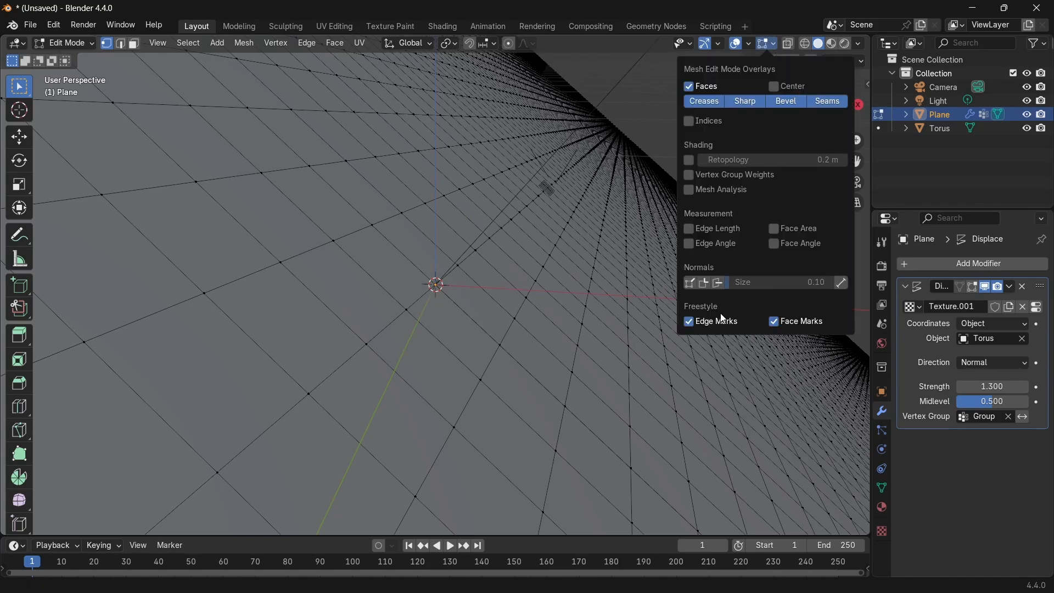
left_click(717, 283)
left_click_drag(732, 282, 766, 283)
middle_click_drag(460, 301, 470, 296)
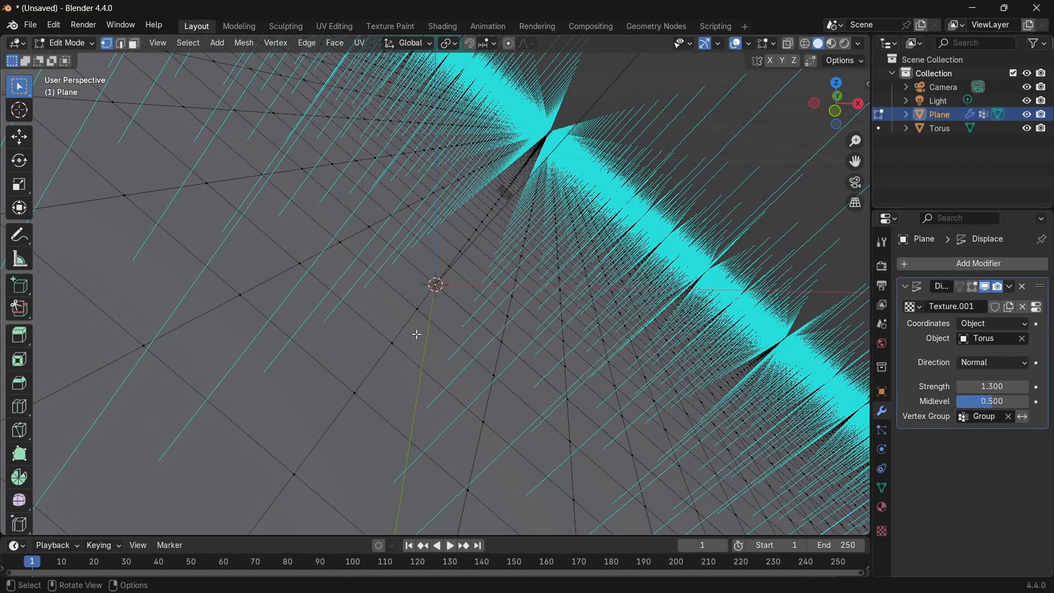
Step: Return to Object Mode and set the Displace modifier's Direction to X
key("Tab")
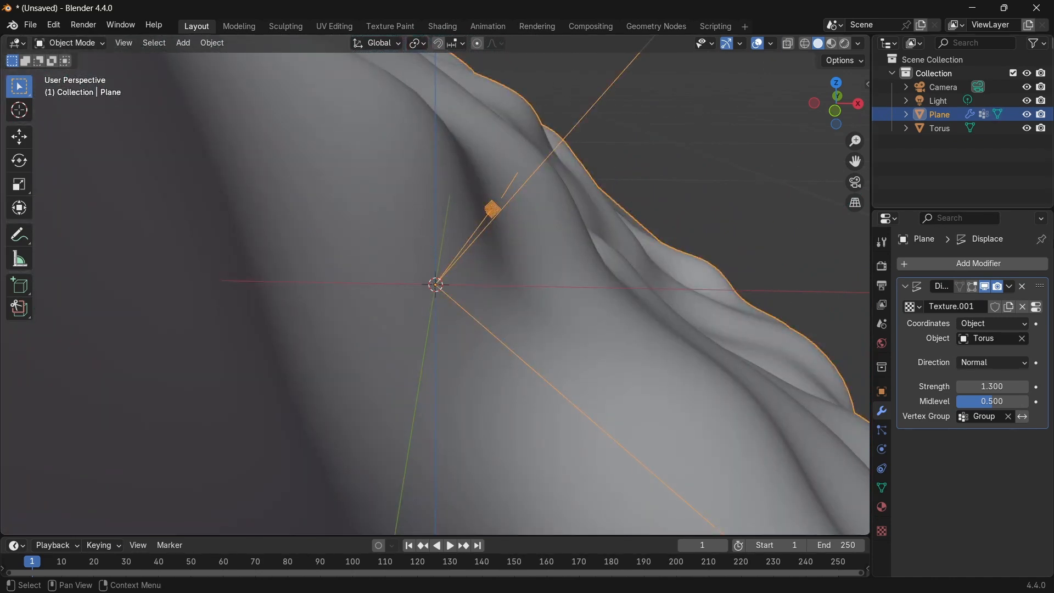
left_click(983, 362)
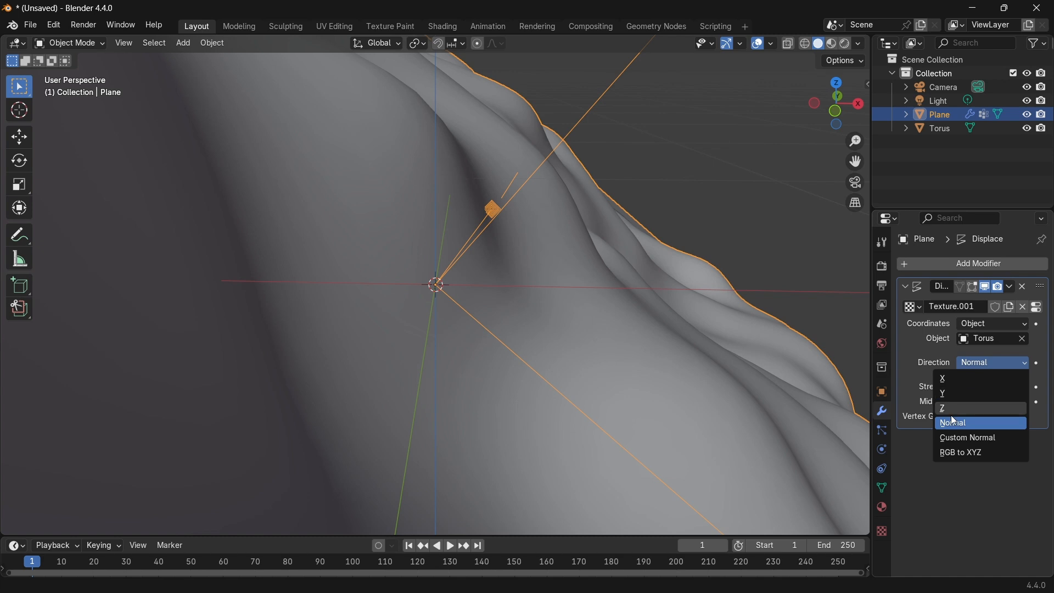
left_click(943, 379)
scroll(724, 339, "down", 9)
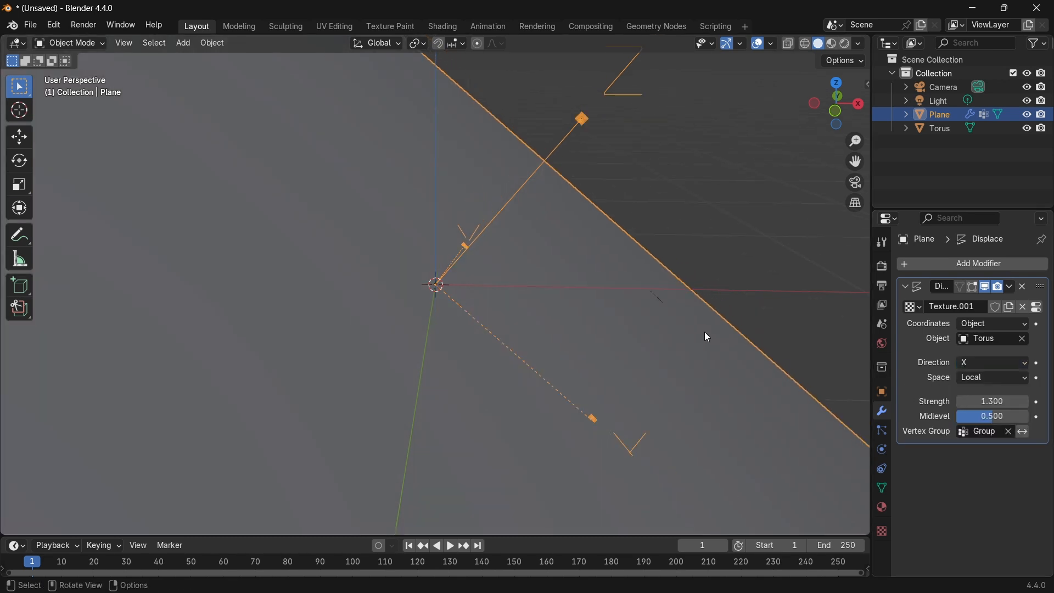
Step: Clear the vertex group from the plane's Displace modifier and inspect the displacement across the whole surface
scroll(714, 328, "down", 3)
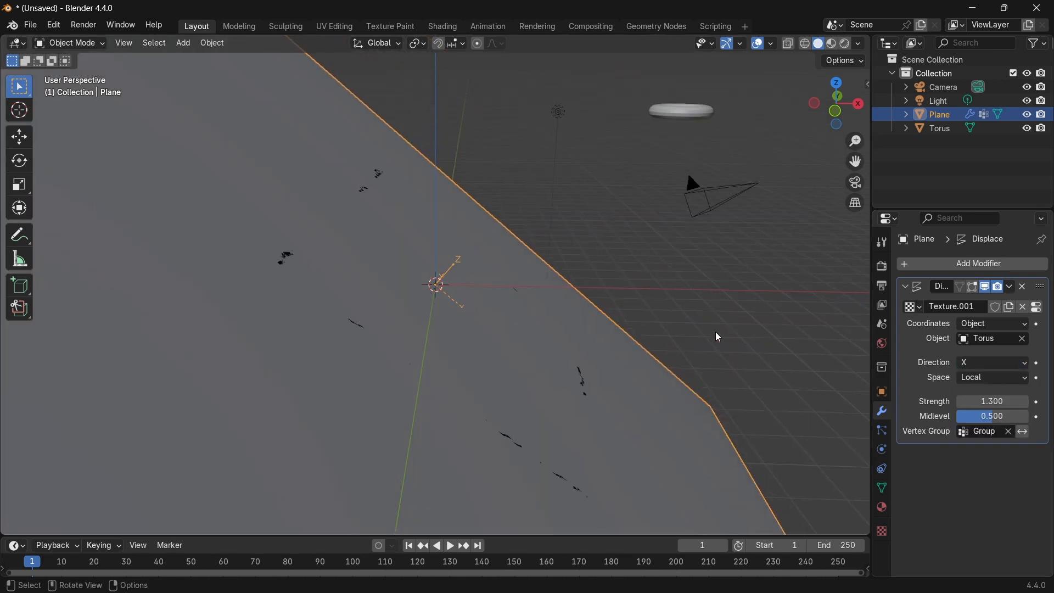
middle_click_drag(715, 333, 593, 269)
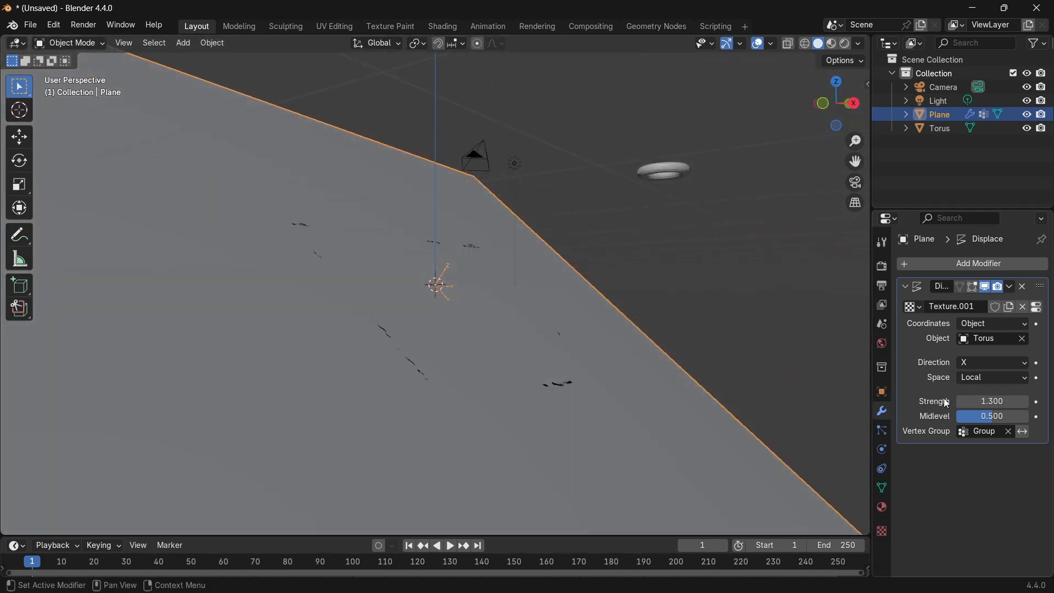
left_click(1008, 432)
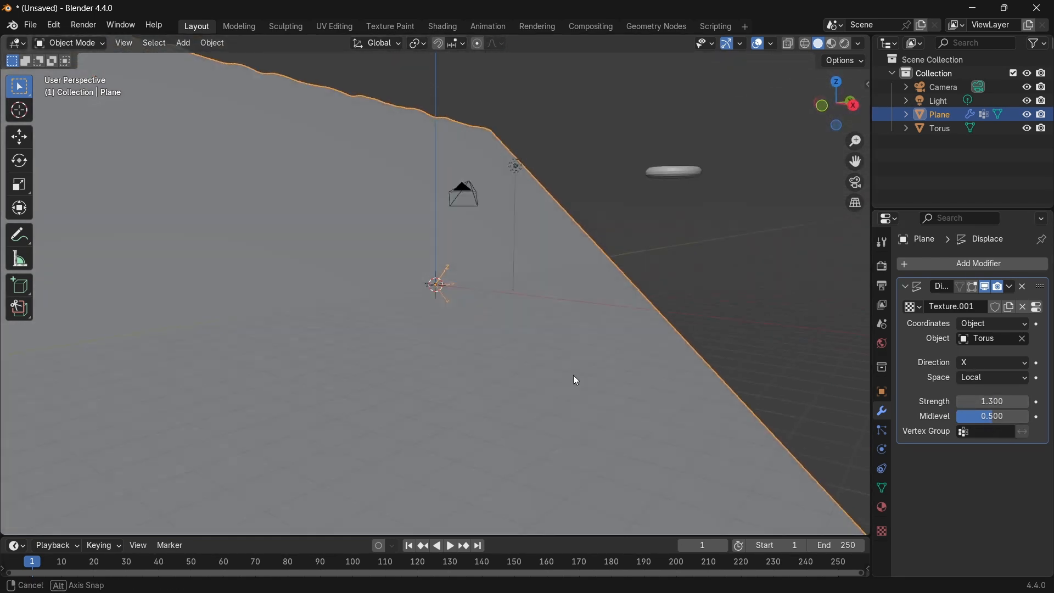
middle_click_drag(574, 376, 81, 166)
scroll(759, 350, "up", 5)
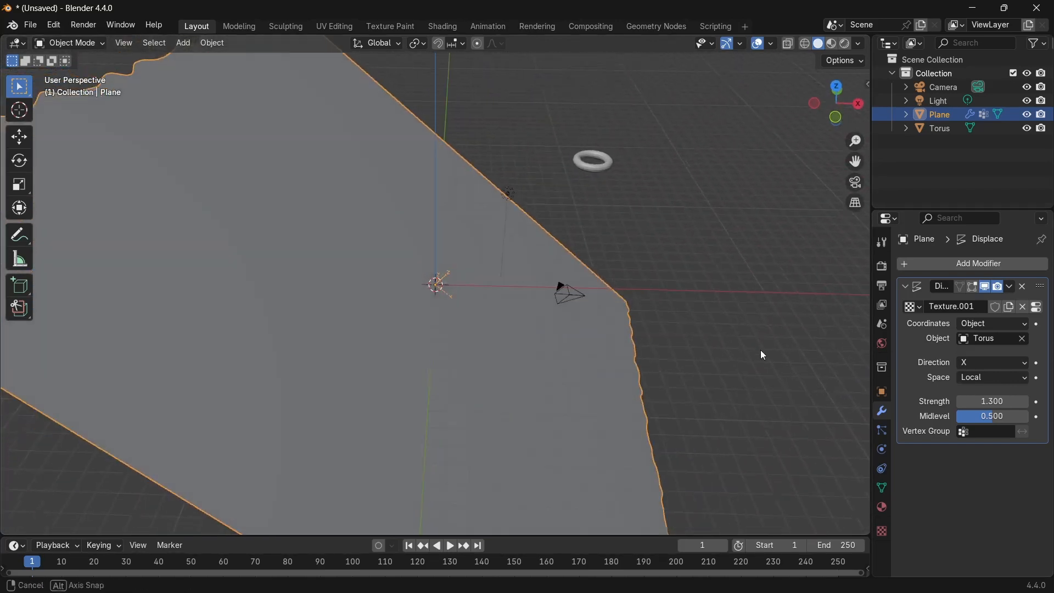
Step: Set the Displace modifier's texture Coordinates to Local and inspect the X displacement relative to the plane's local axes
left_click(1020, 324)
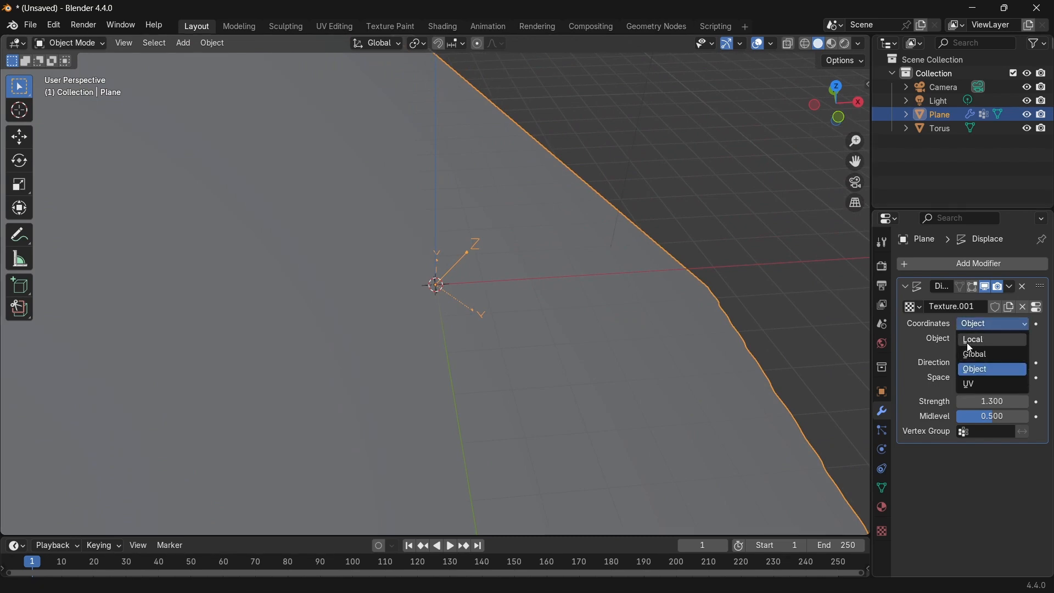
scroll(713, 351, "down", 1)
left_click(991, 328)
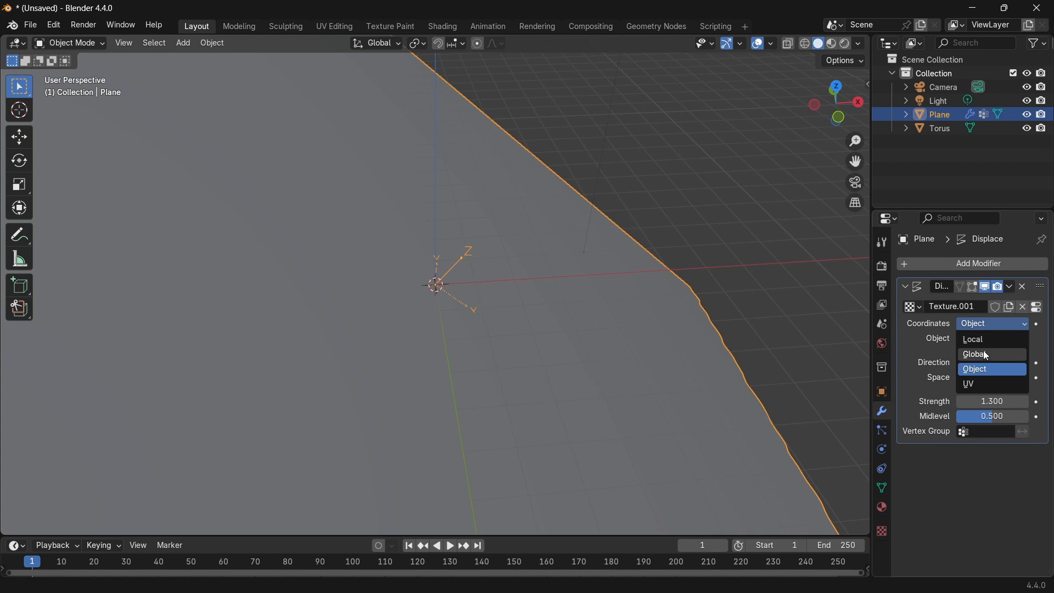
left_click(974, 341)
middle_click_drag(824, 359, 592, 343)
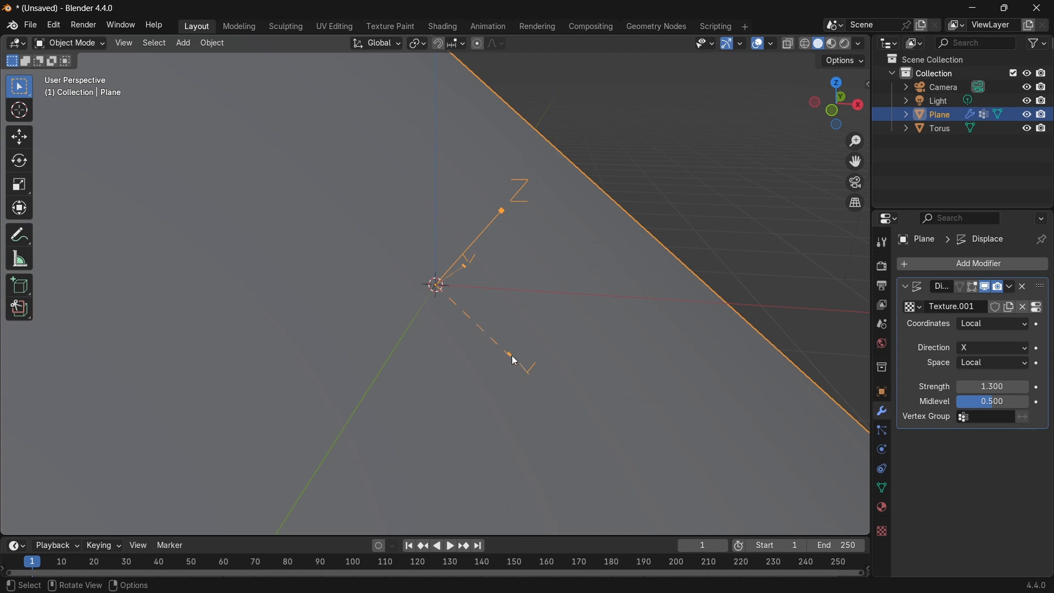
middle_click_drag(512, 359, 528, 220)
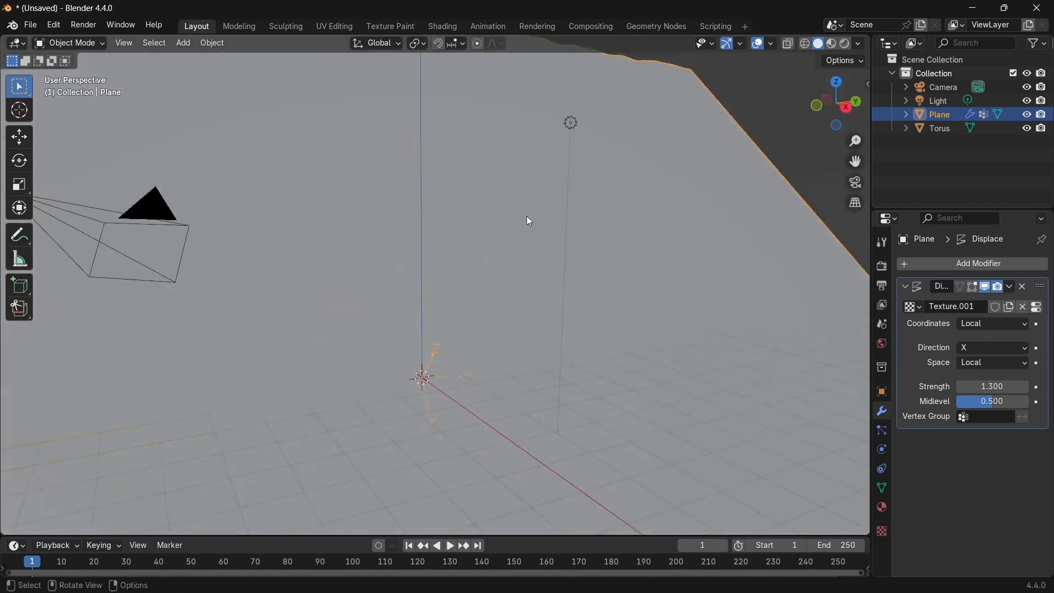
scroll(526, 217, "down", 2)
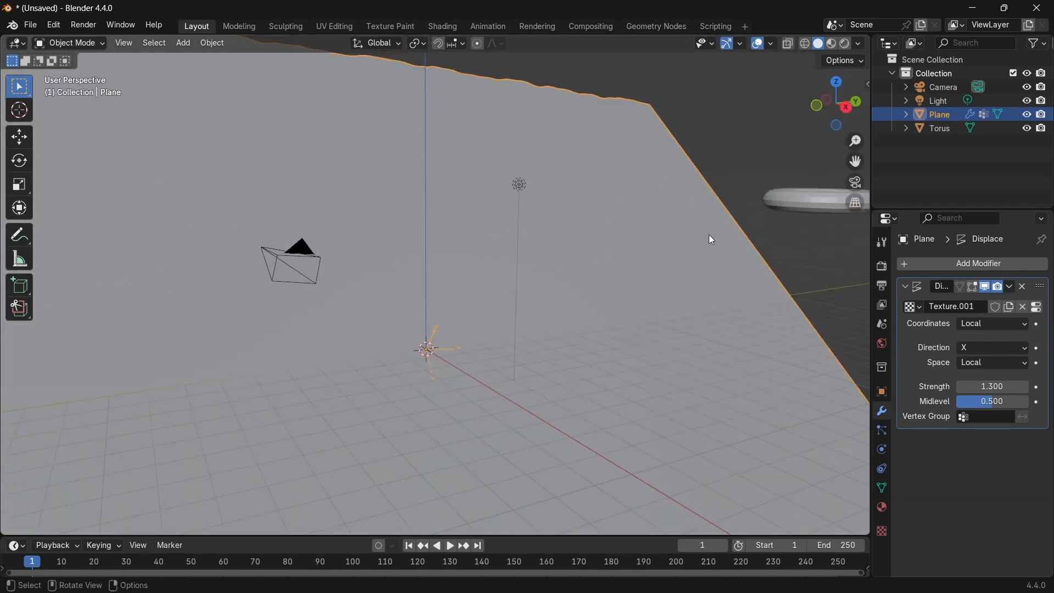
Step: Set the Displace modifier's Direction to Y and inspect the plane's edge along its local Y axis
left_click(970, 347)
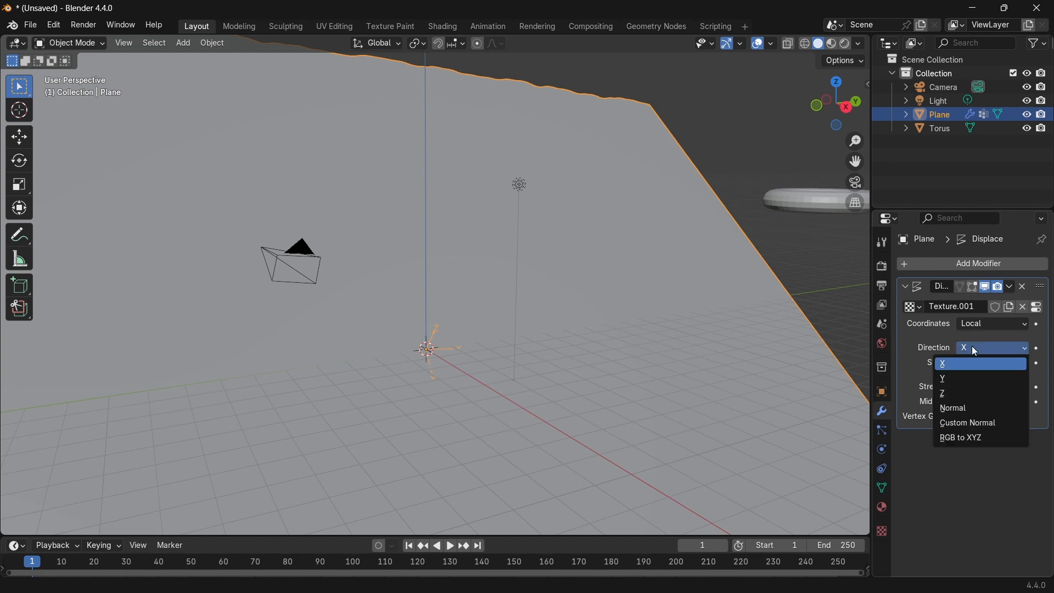
left_click(973, 385)
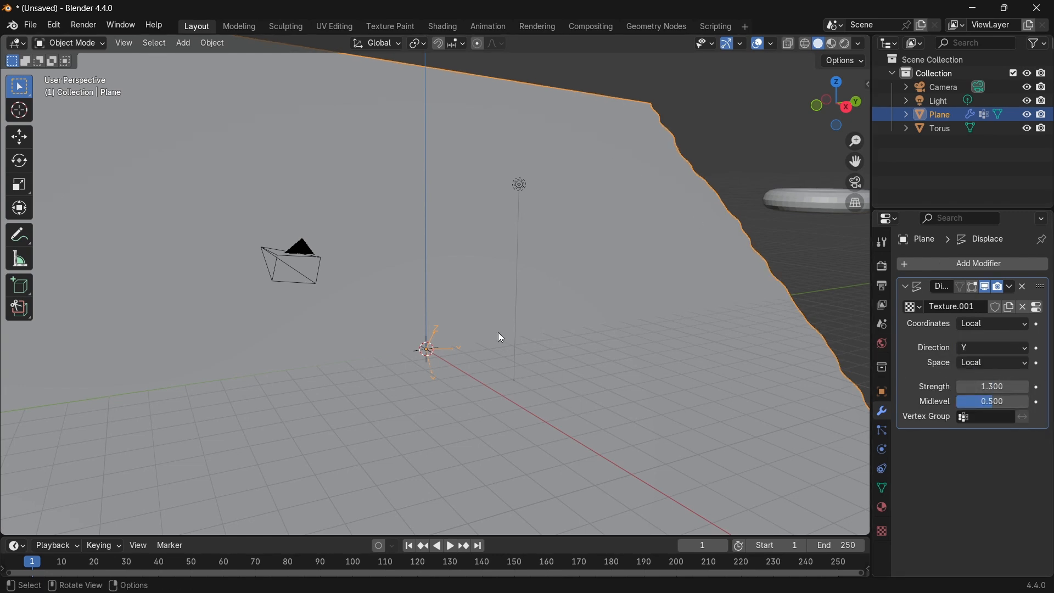
scroll(522, 338, "up", 5)
middle_click_drag(459, 348, 417, 279, "shift")
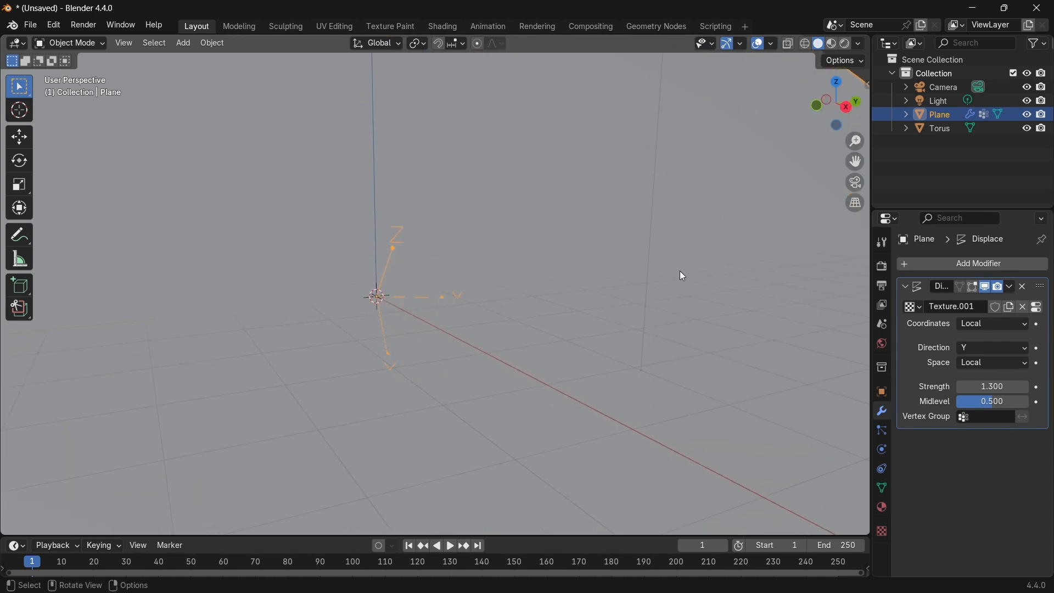
middle_click_drag(693, 271, 18, 331, "shift")
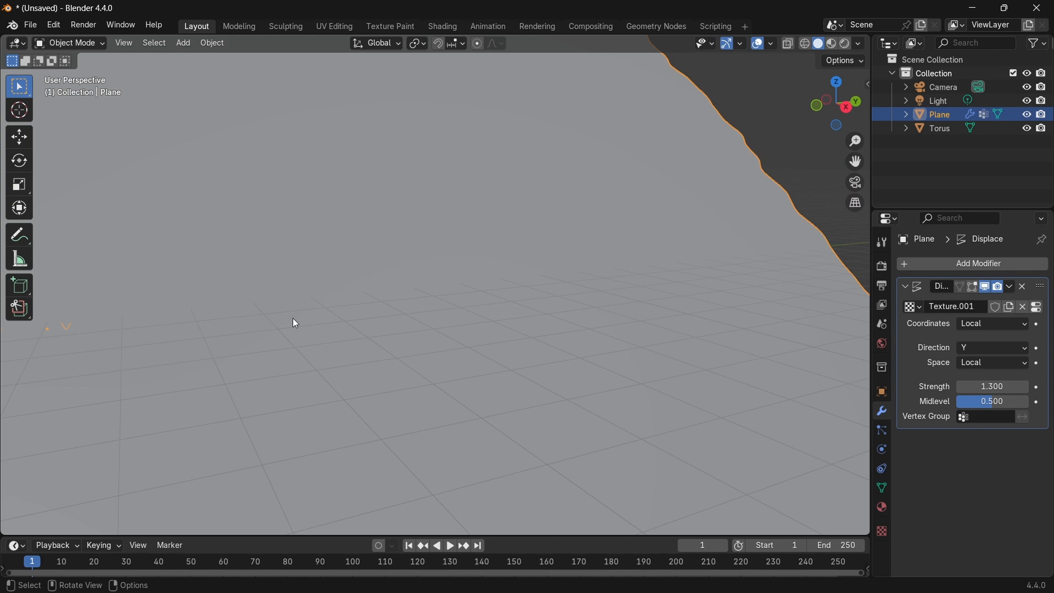
key("shift+c")
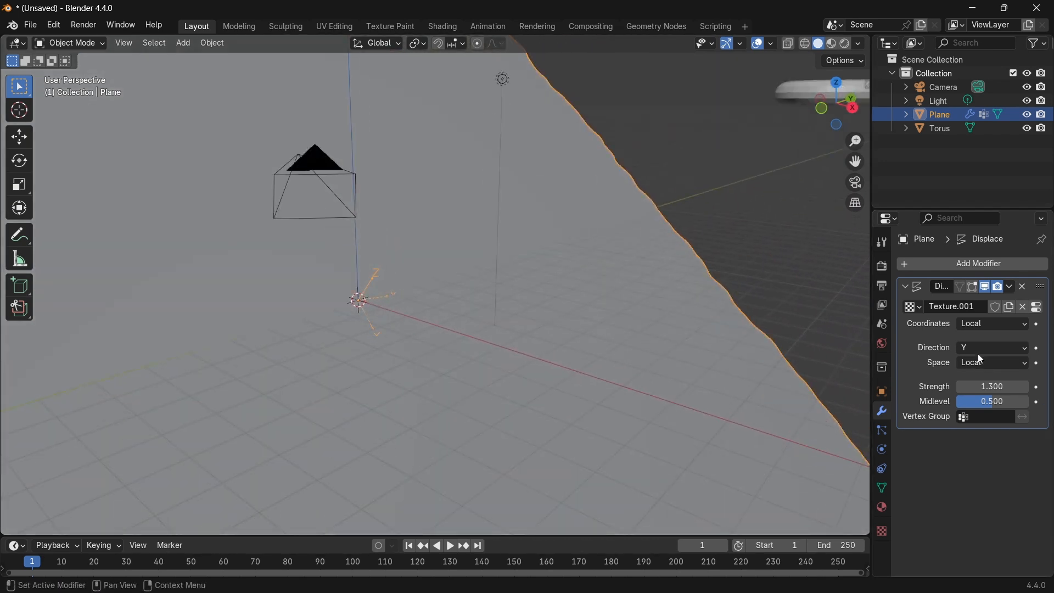
Step: Set the Displace modifier's Direction to Z and view the displaced plane from farther out
left_click(982, 349)
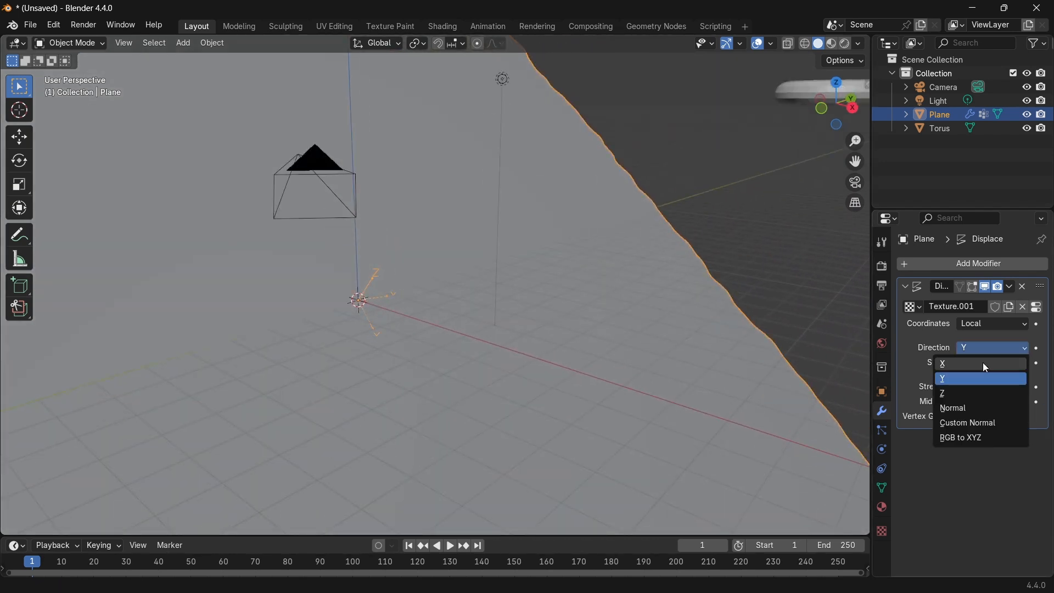
left_click(968, 390)
scroll(673, 299, "down", 4)
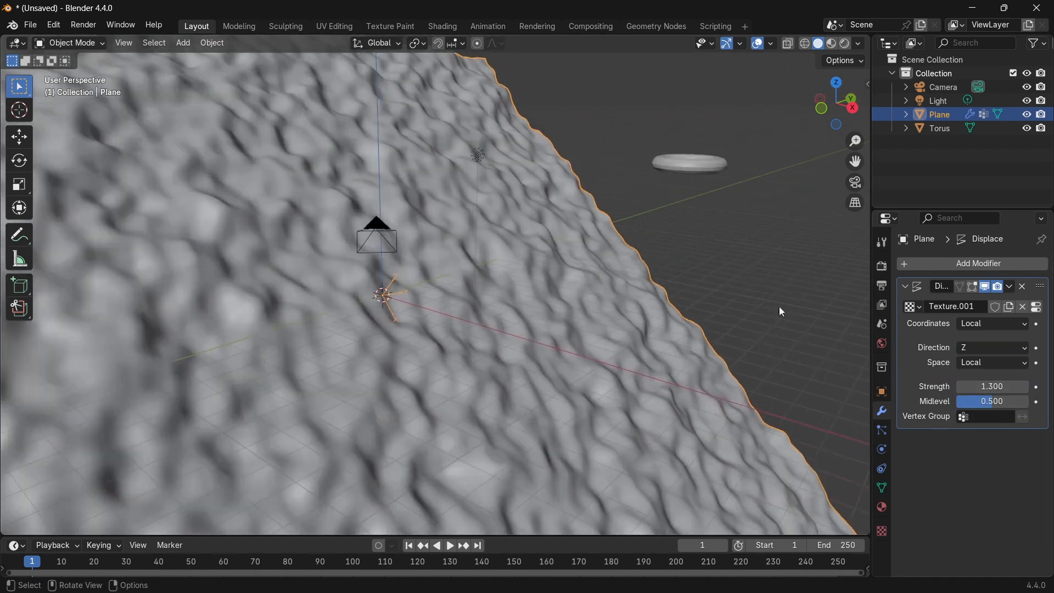
Step: Set the Displace modifier's Direction to Normal and inspect the displaced surface against the plane's local axes from several angles
left_click(985, 351)
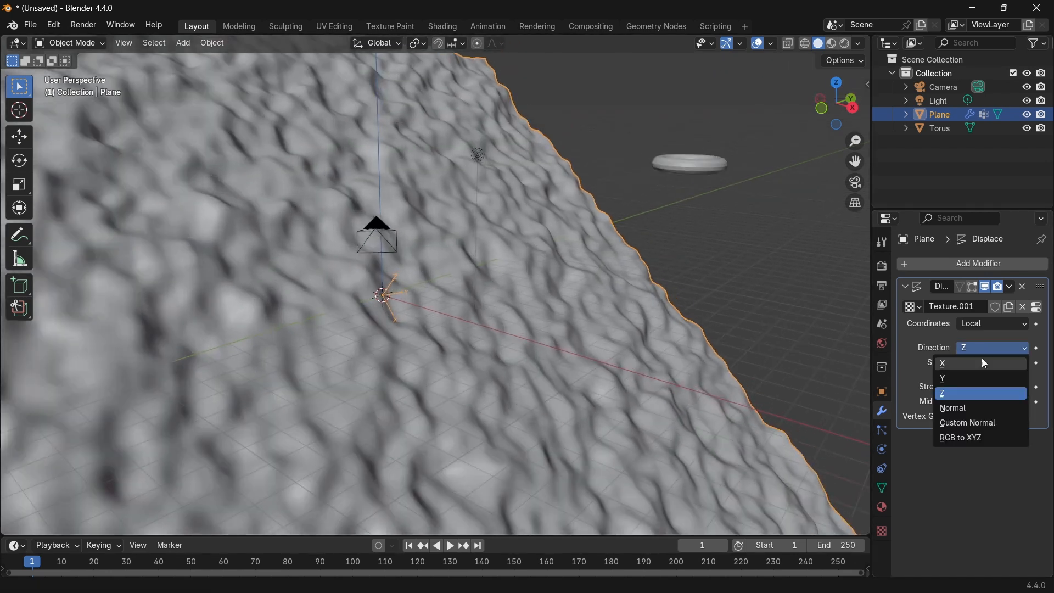
left_click(962, 406)
scroll(702, 371, "up", 1)
scroll(693, 371, "down", 2)
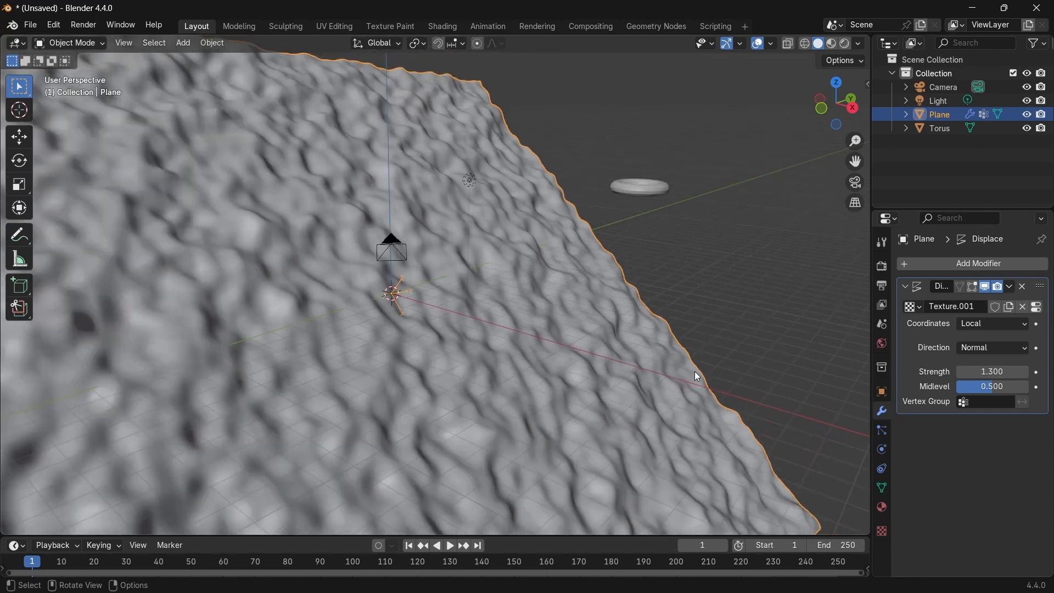
scroll(694, 371, "up", 2)
scroll(714, 374, "down", 2)
middle_click_drag(714, 373, 453, 337)
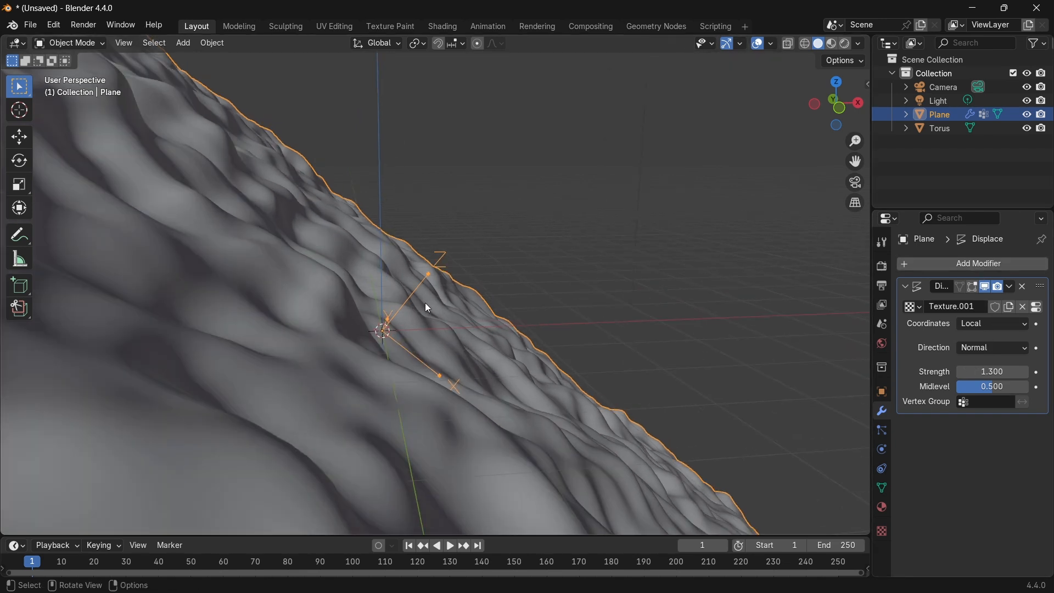
middle_click_drag(426, 304, 555, 201)
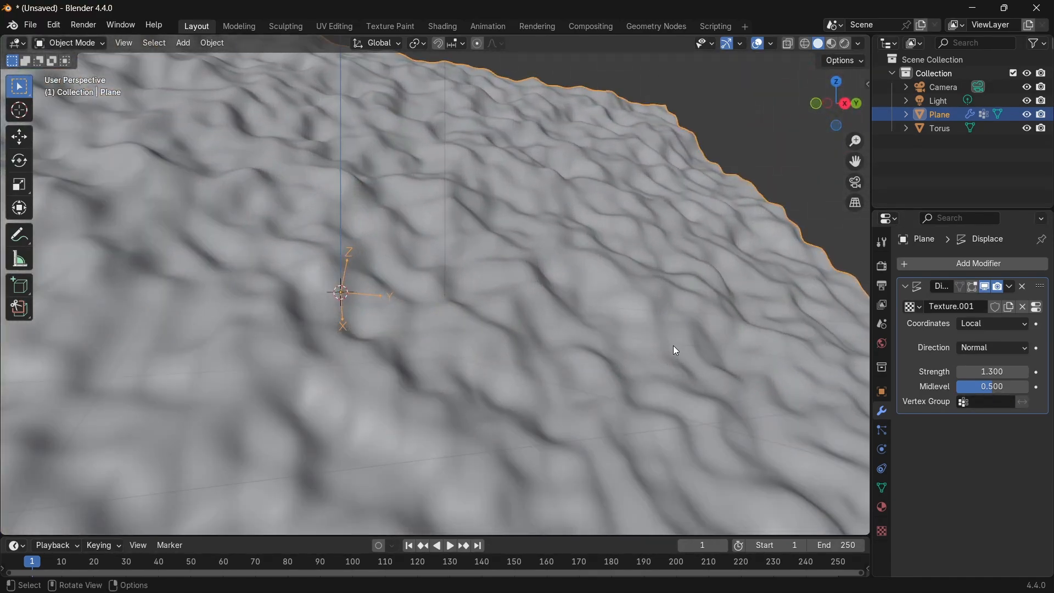